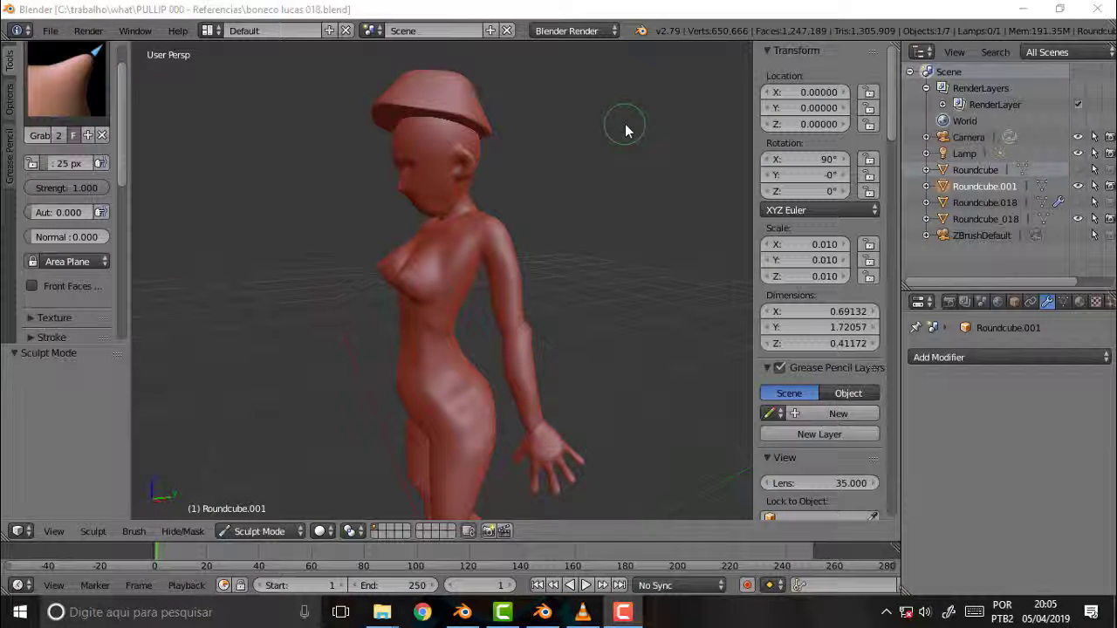
Step: Orbit and zoom around the sculpted figure to inspect its back and front-right sides
click(622, 203)
mouse_move(623, 203)
middle_down()
mouse_move(300, 199)
mouse_move(718, 208)
mouse_move(515, 192)
middle_up()
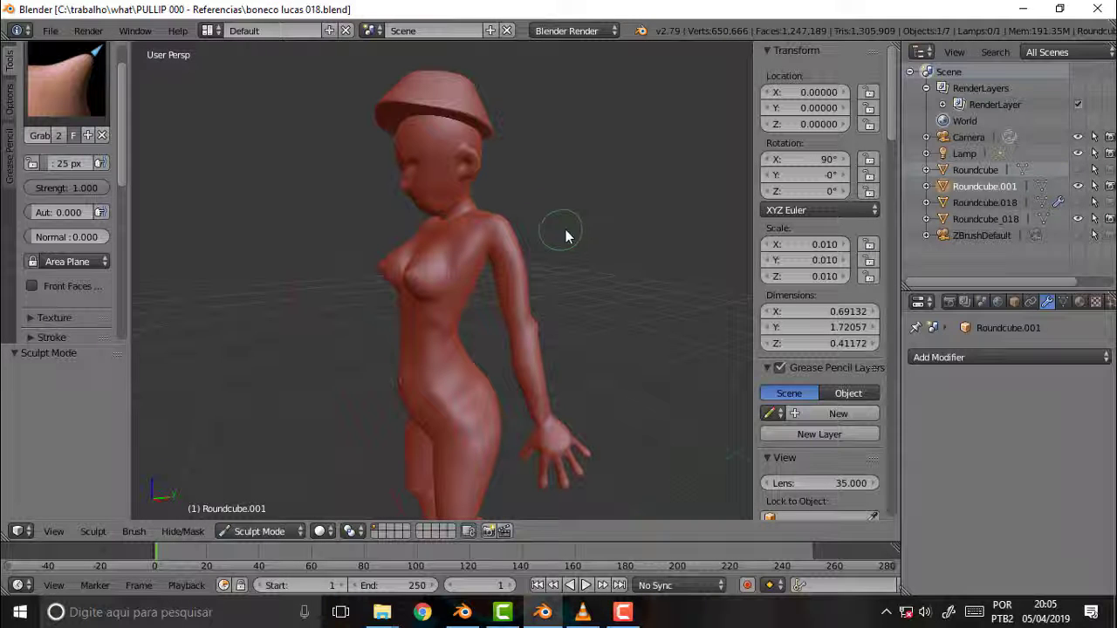
mouse_move(576, 290)
middle_down()
mouse_move(564, 227)
mouse_move(543, 305)
mouse_move(581, 319)
mouse_move(564, 293)
mouse_move(598, 242)
mouse_move(598, 269)
mouse_move(631, 299)
middle_up()
scroll(576, 299, up, 3)
scroll(586, 324, down, 3)
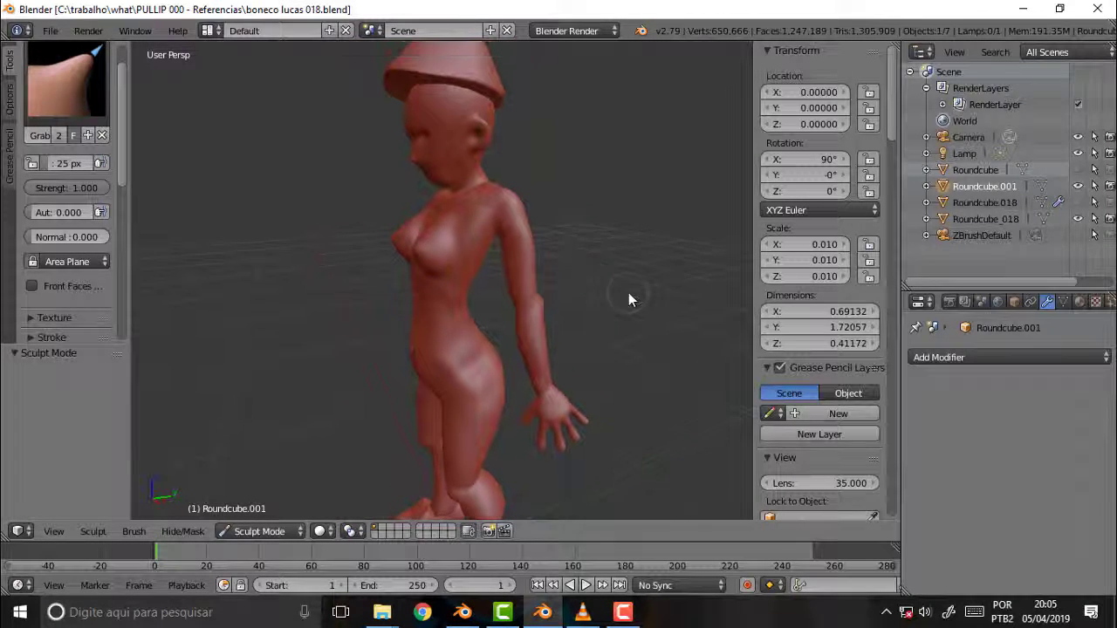
scroll(636, 271, down, 2)
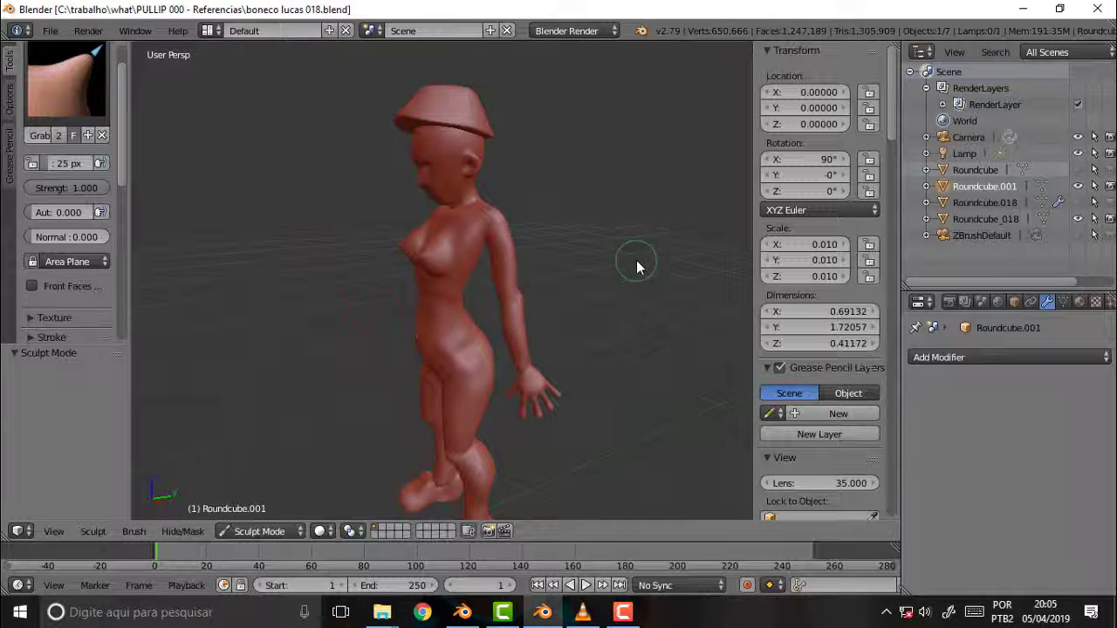
mouse_move(636, 260)
middle_down()
mouse_move(200, 244)
mouse_move(675, 250)
mouse_move(498, 245)
middle_up()
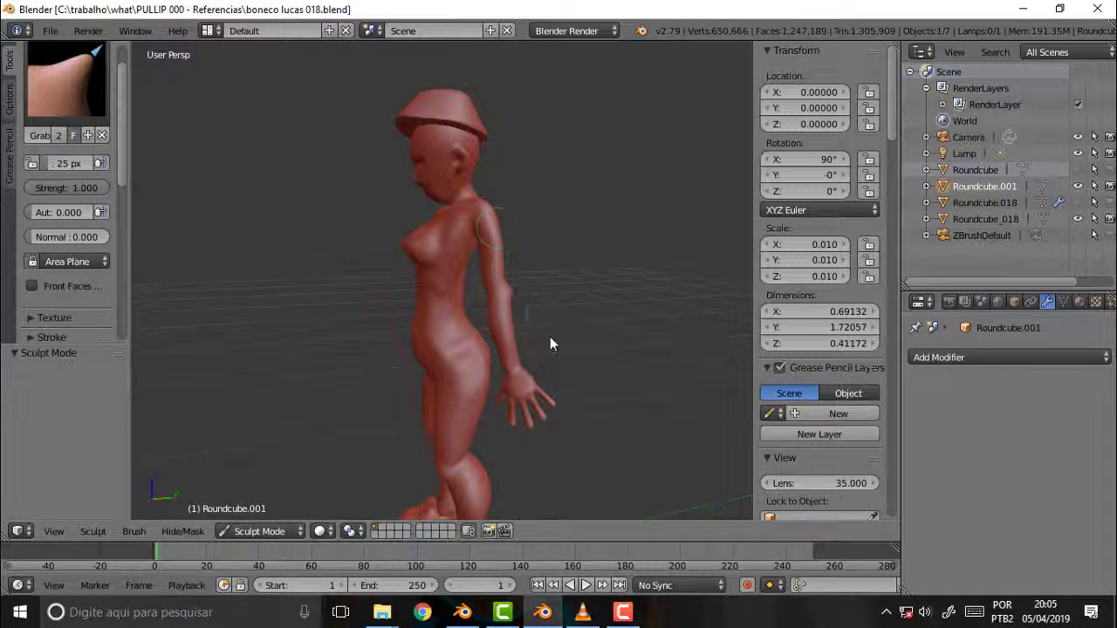
scroll(603, 254, up, 2)
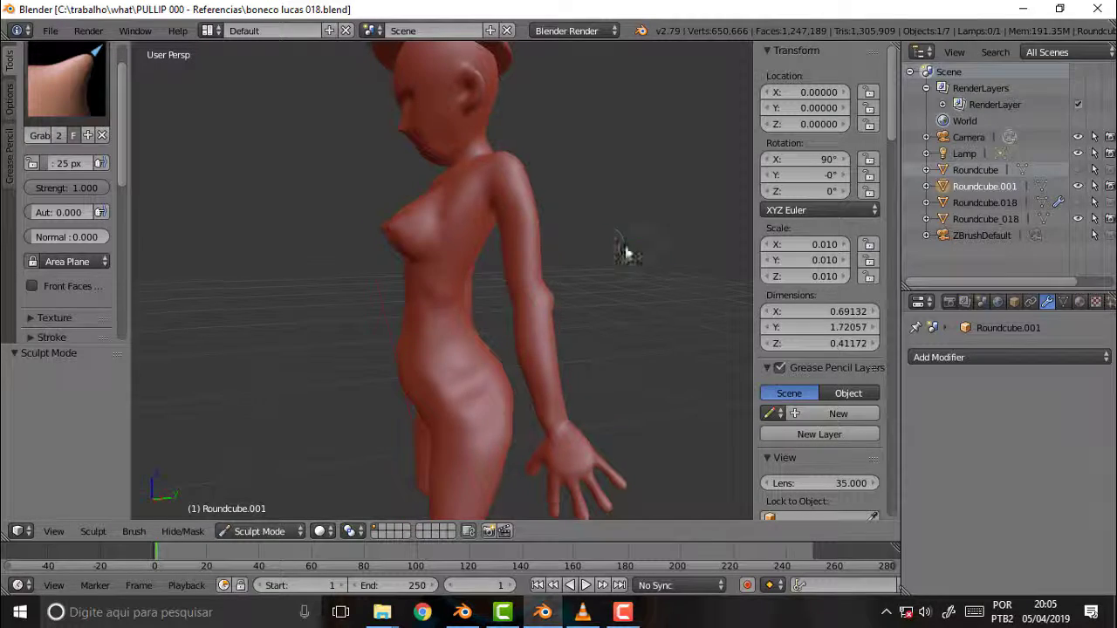
mouse_move(626, 252)
middle_down()
mouse_move(417, 246)
mouse_move(672, 250)
mouse_move(593, 244)
middle_up()
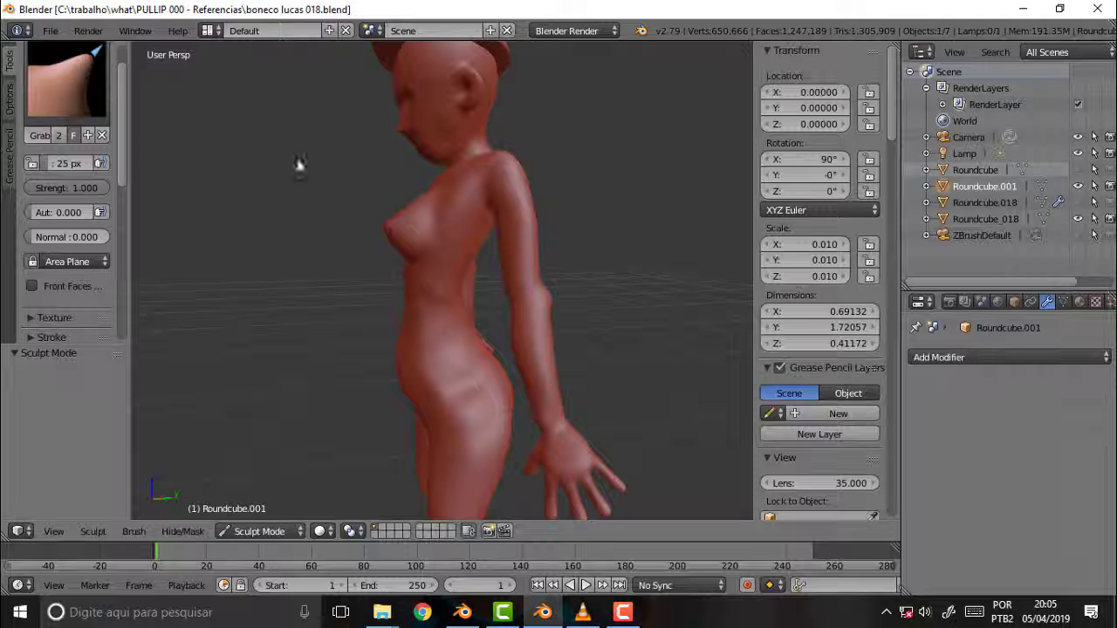
Step: Orbit the figure through side and frontal views, checking its profile, head and hand
scroll(568, 239, down, 1)
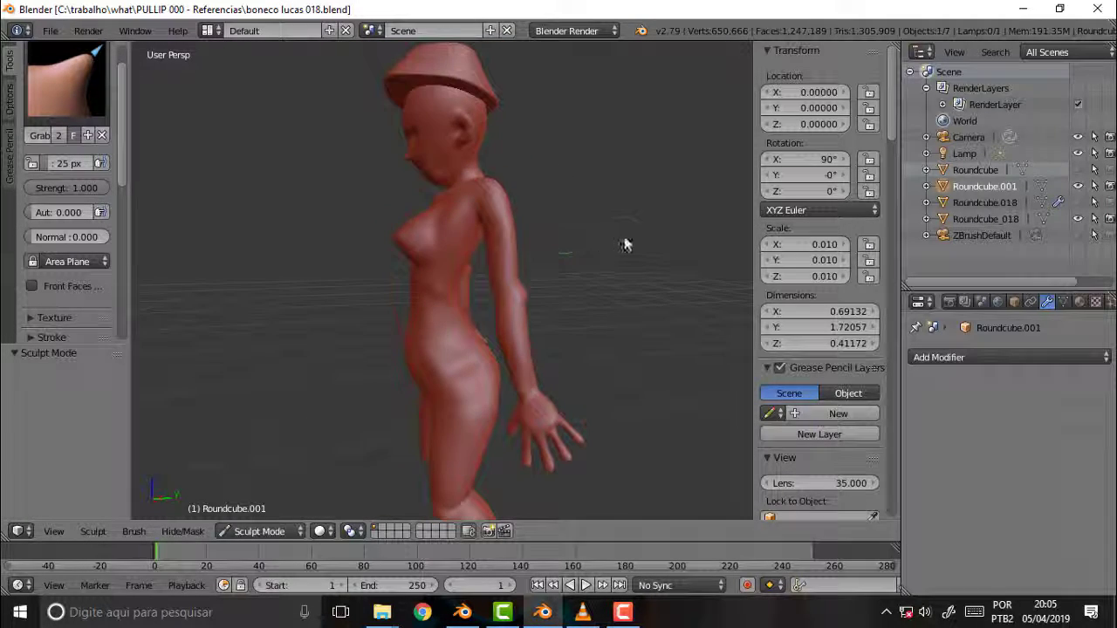
mouse_move(625, 244)
middle_down()
mouse_move(137, 247)
mouse_move(649, 264)
middle_up()
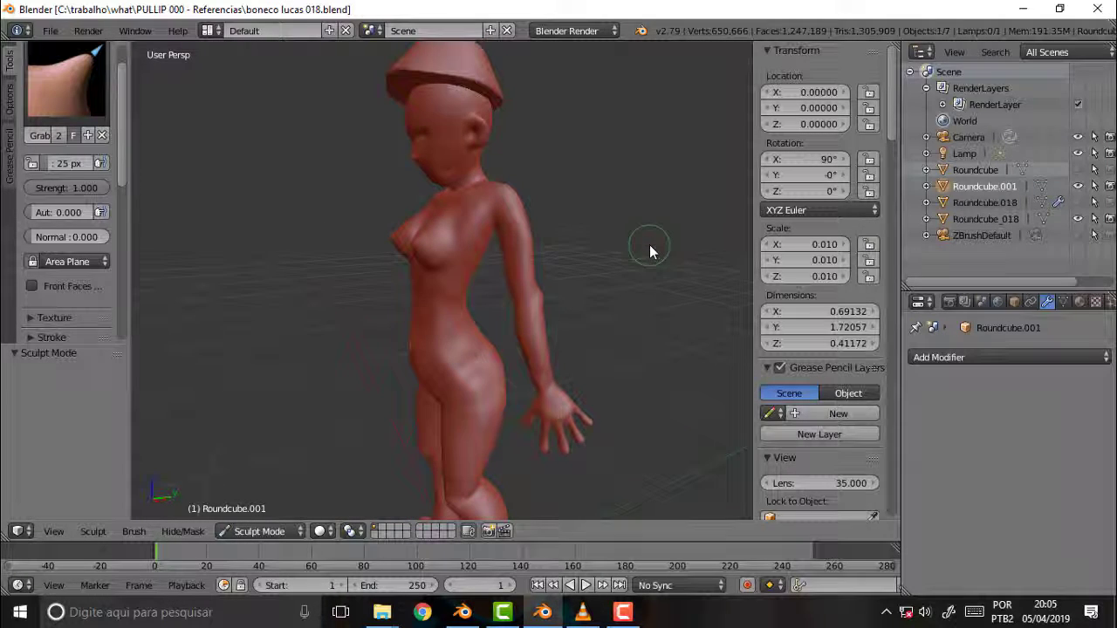
scroll(605, 269, down, 2)
scroll(602, 270, up, 1)
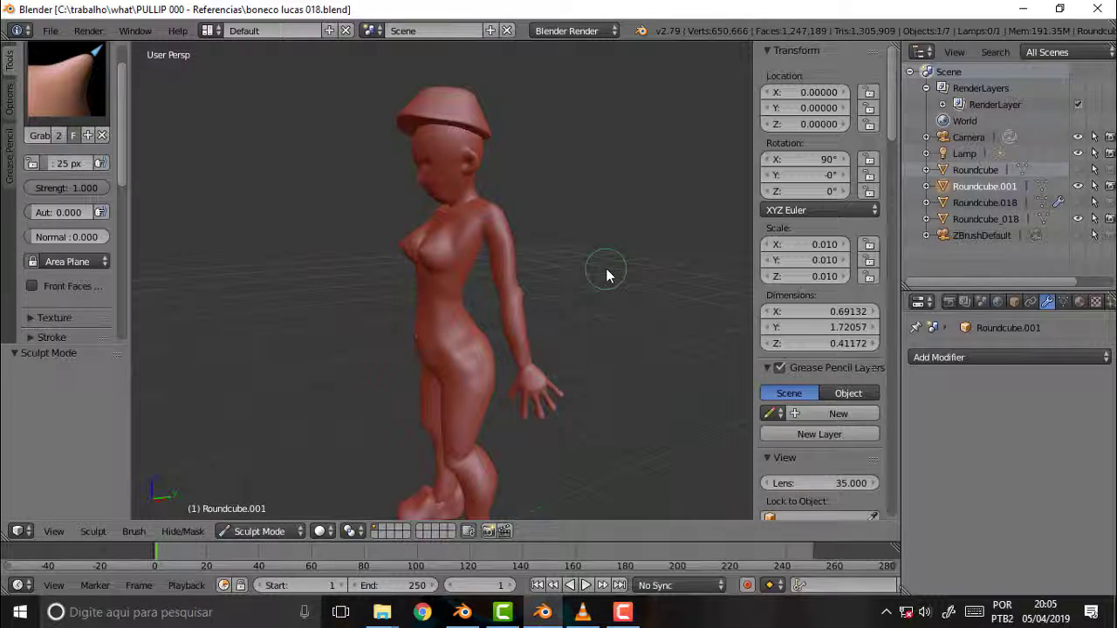
scroll(612, 265, up, 1)
scroll(616, 262, up, 1)
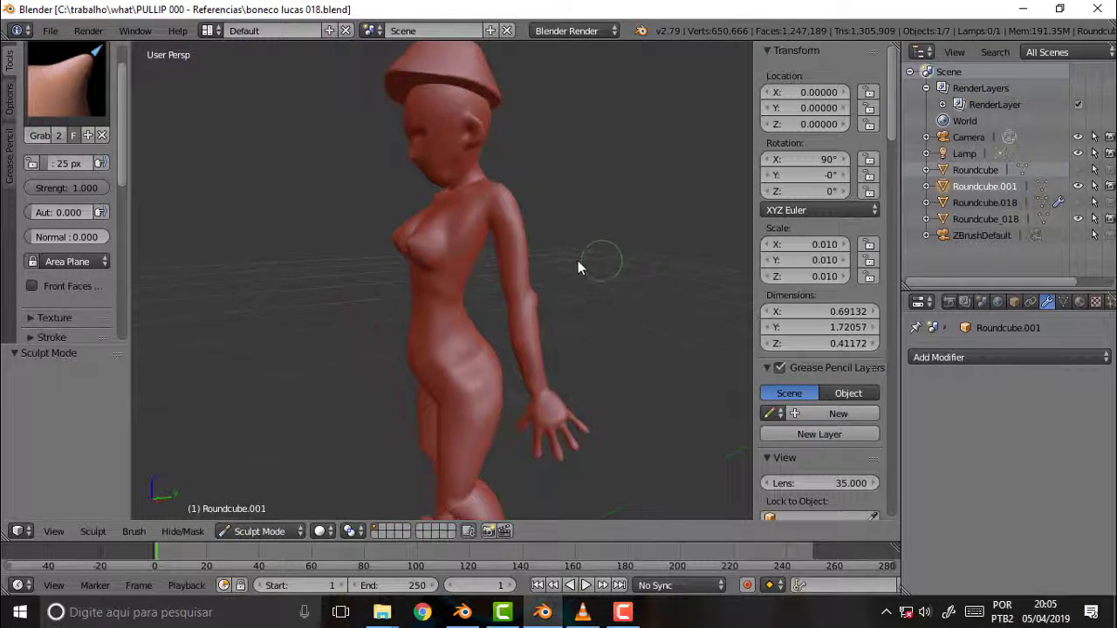
mouse_move(578, 262)
middle_down()
mouse_move(532, 261)
mouse_move(693, 257)
mouse_move(523, 259)
mouse_move(369, 244)
mouse_move(486, 274)
mouse_move(598, 269)
middle_up()
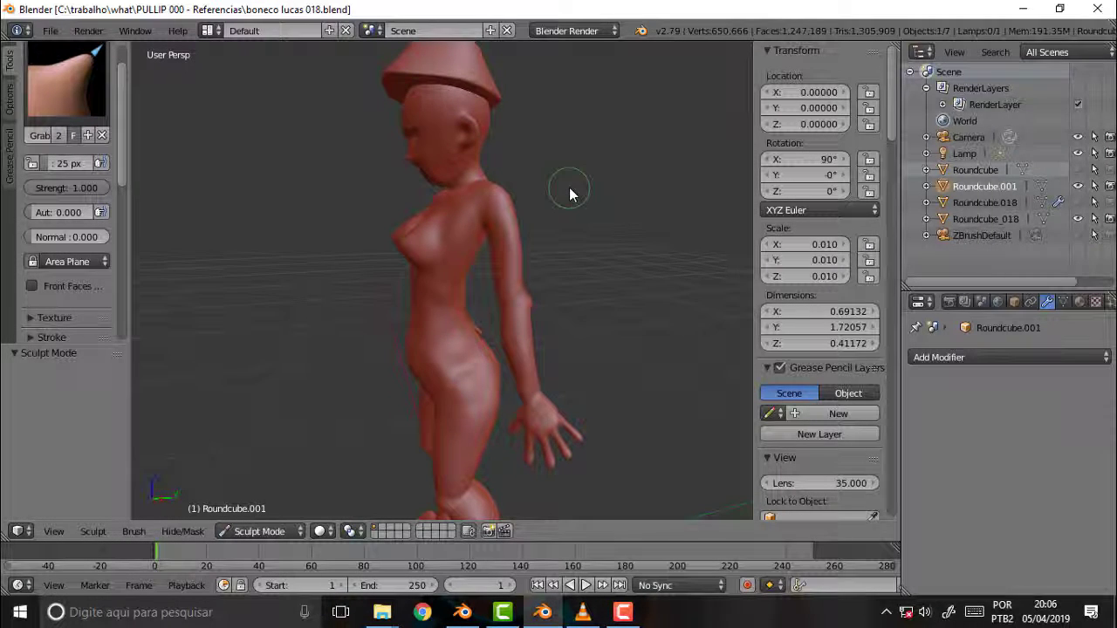
scroll(569, 193, up, 3)
mouse_move(618, 205)
middle_down()
mouse_move(463, 206)
mouse_move(602, 209)
middle_up()
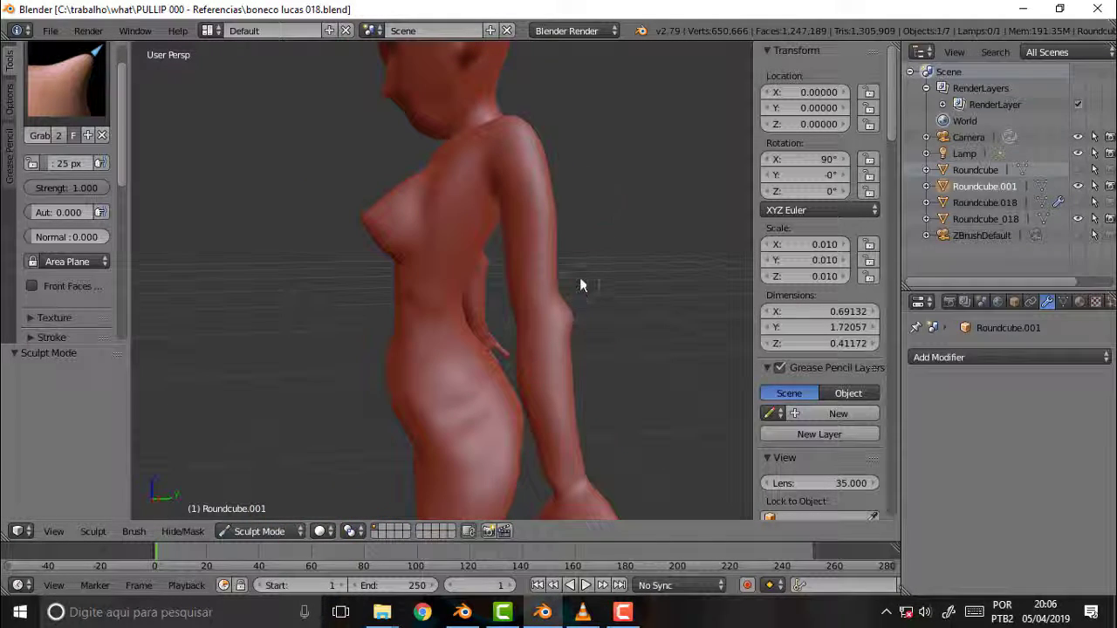
middle_drag(628, 266, 438, 227)
mouse_move(564, 192)
middle_down()
mouse_move(602, 192)
mouse_move(564, 192)
middle_up()
Step: View the wireframe mesh from behind, then return to solid shading in a three-quarter view
key(z)
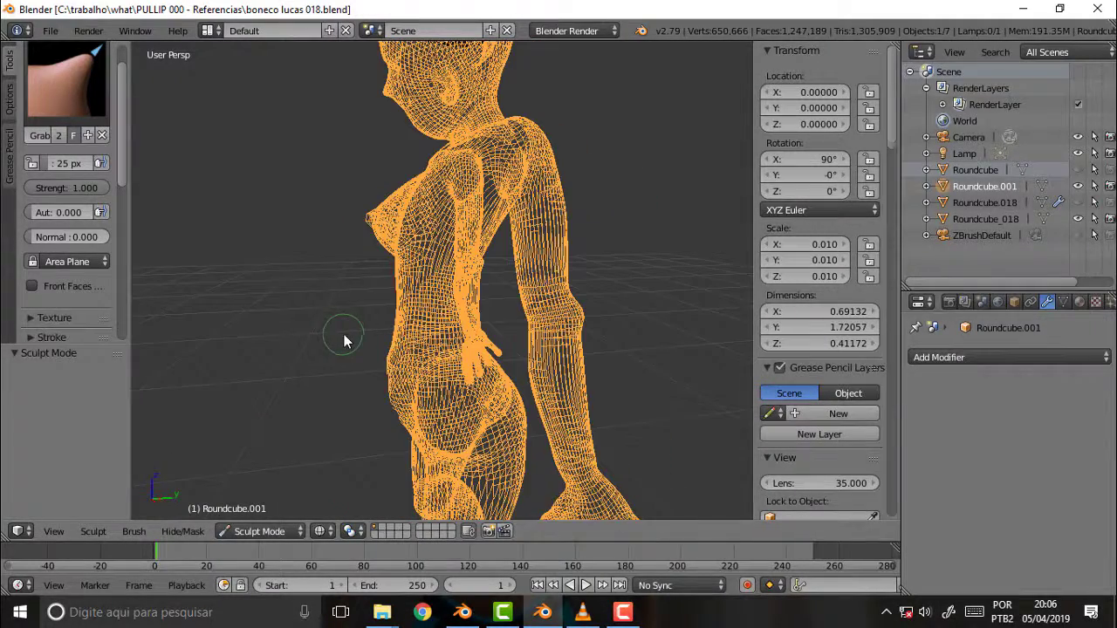
mouse_move(499, 256)
middle_down()
mouse_move(643, 257)
mouse_move(243, 235)
mouse_move(348, 246)
mouse_move(299, 229)
mouse_move(282, 200)
mouse_move(471, 218)
middle_up()
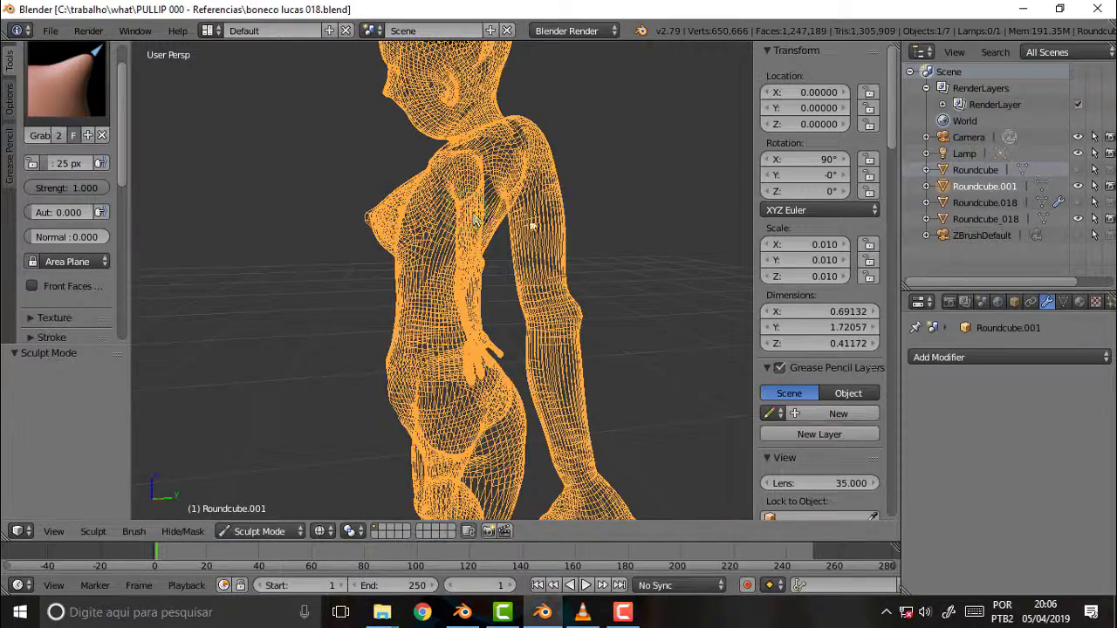
key(z)
mouse_move(654, 181)
middle_down()
mouse_move(670, 181)
mouse_move(441, 196)
middle_up()
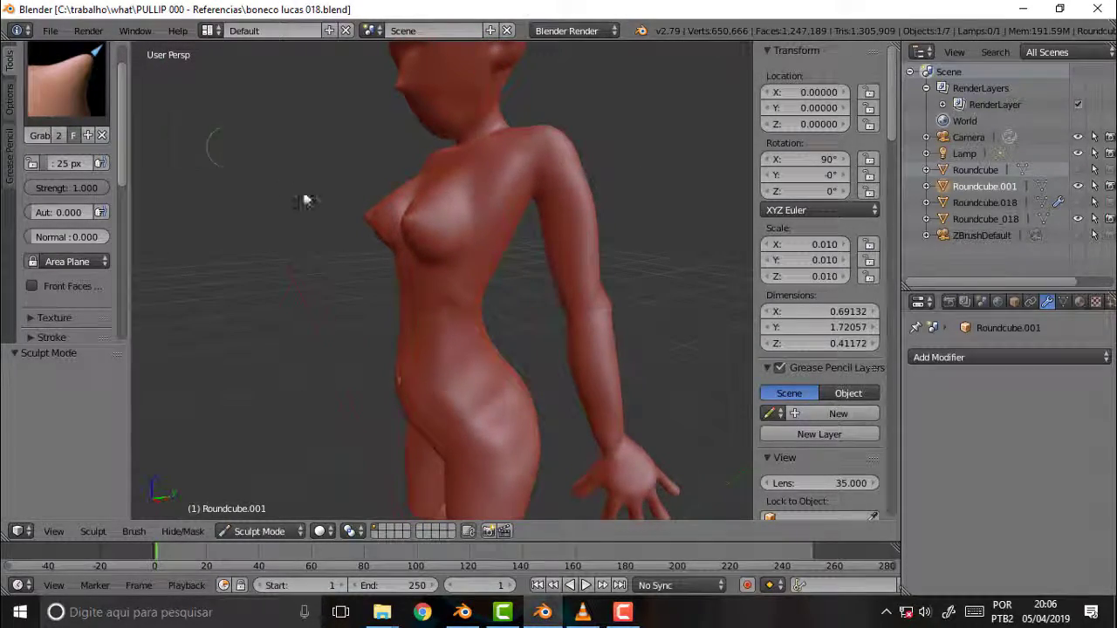
scroll(311, 202, down, 2)
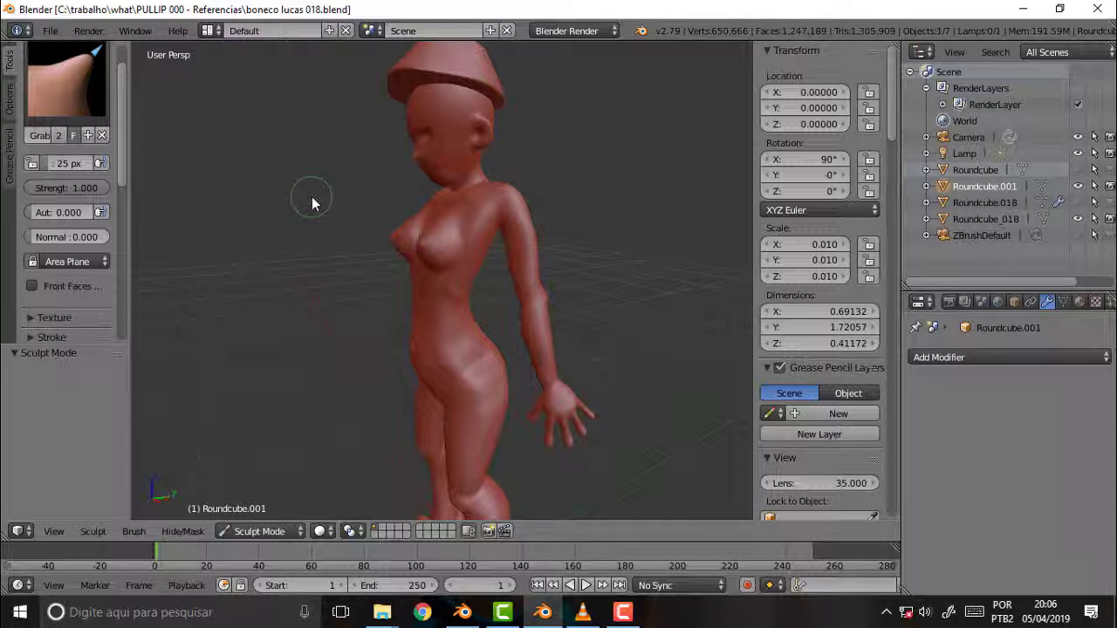
scroll(311, 202, up, 1)
Step: Open boneco lucas 019.blend and frame the side view so the feet show
click(51, 31)
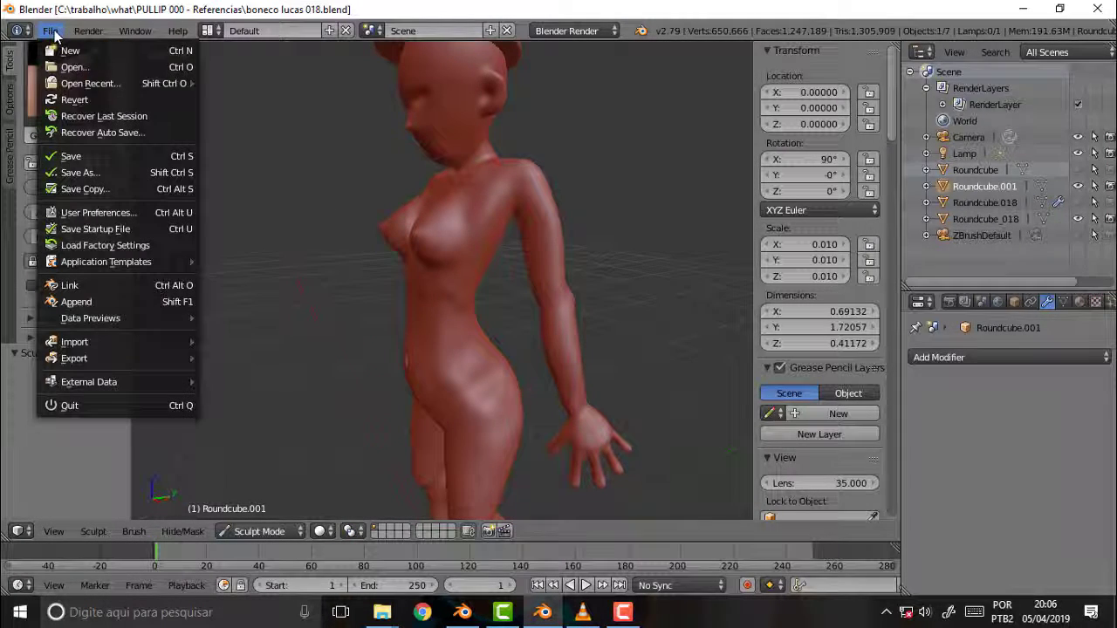
mouse_move(90, 83)
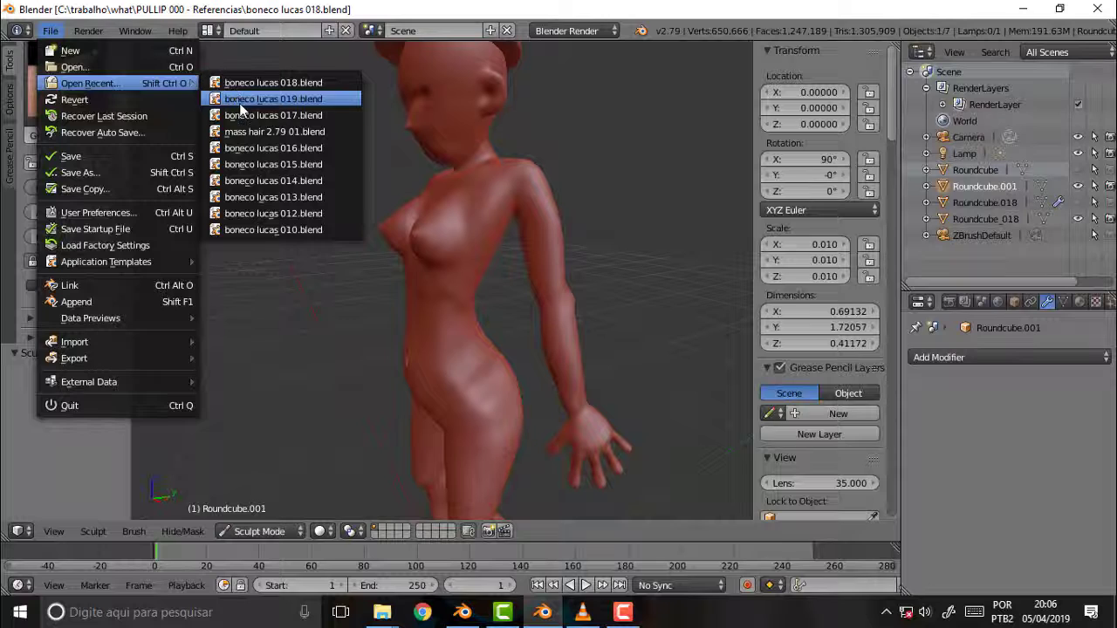
click(245, 106)
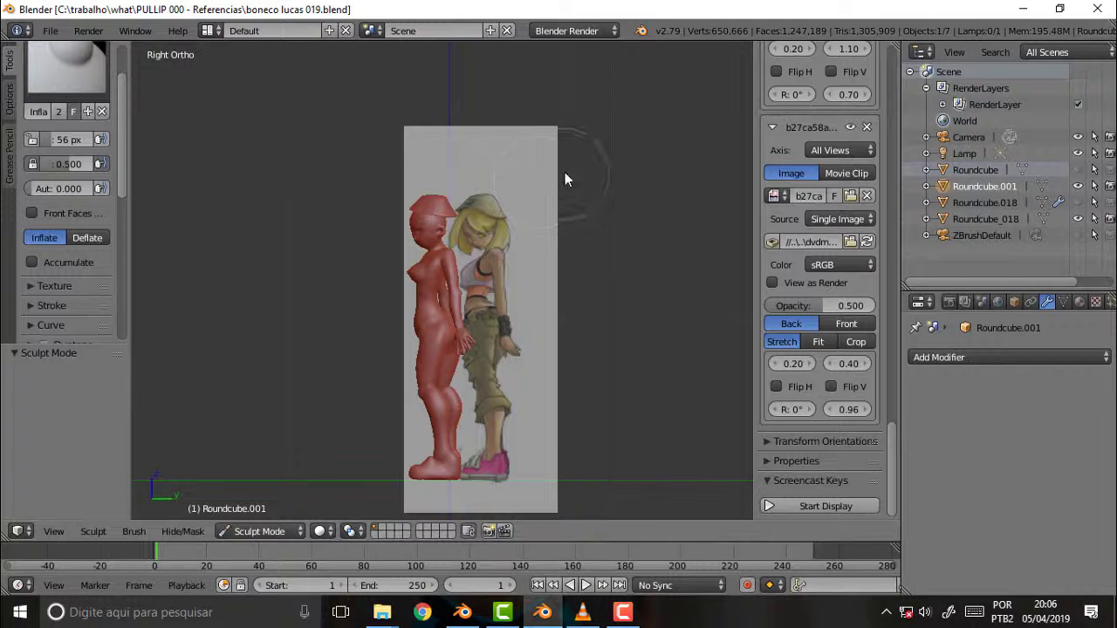
scroll(551, 358, up, 2)
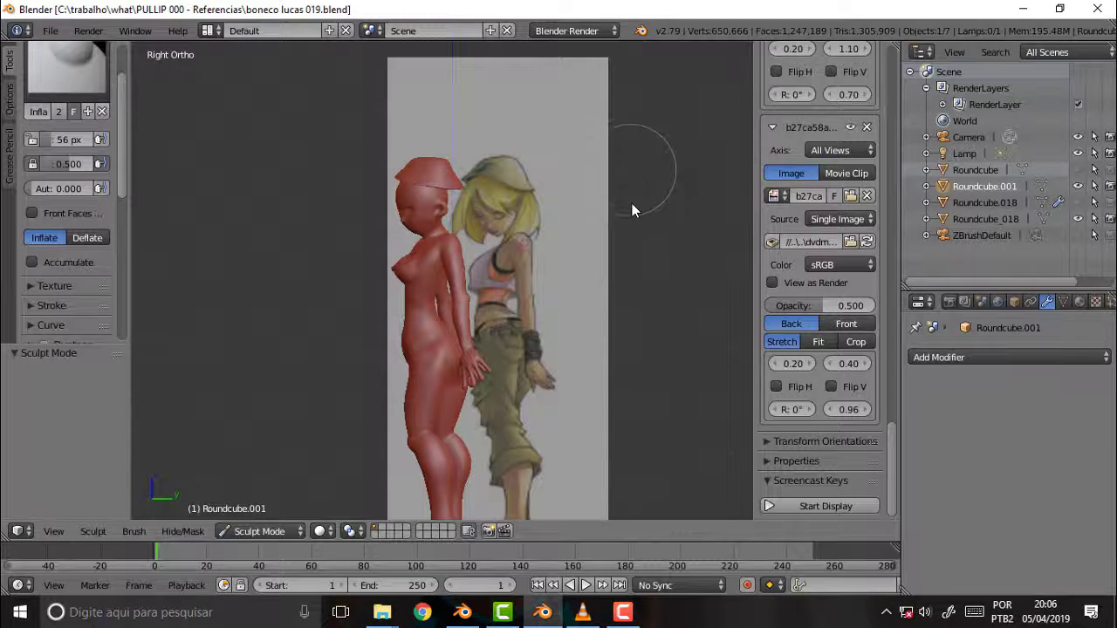
shift+middle_drag(620, 299, 626, 239)
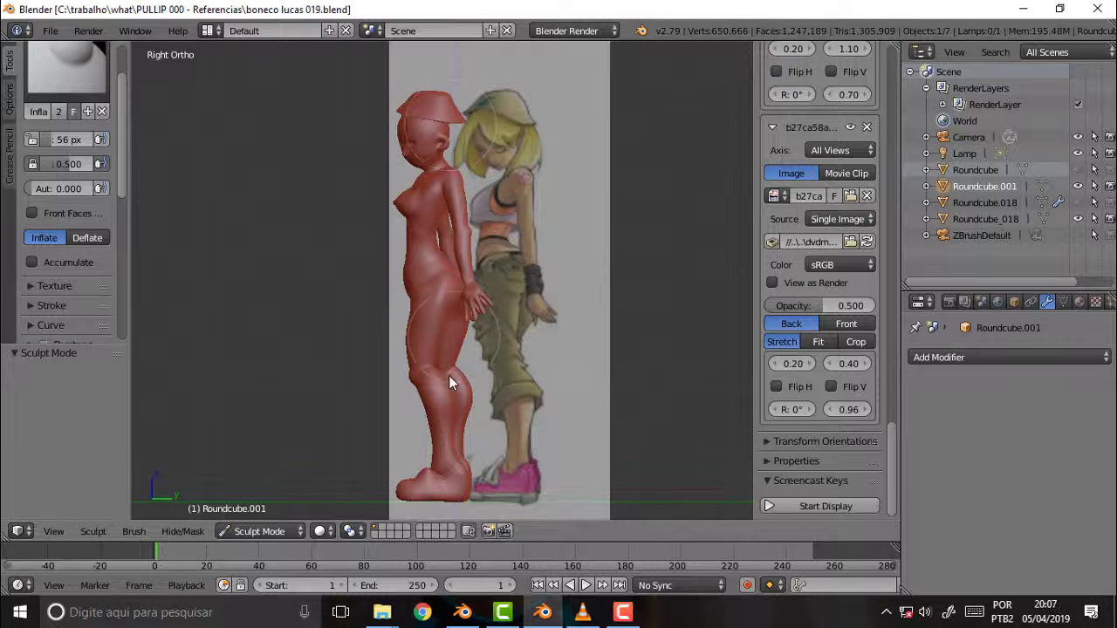
Step: Try an Inflate stroke on the calf, undo it, and orbit in perspective view
click(447, 415)
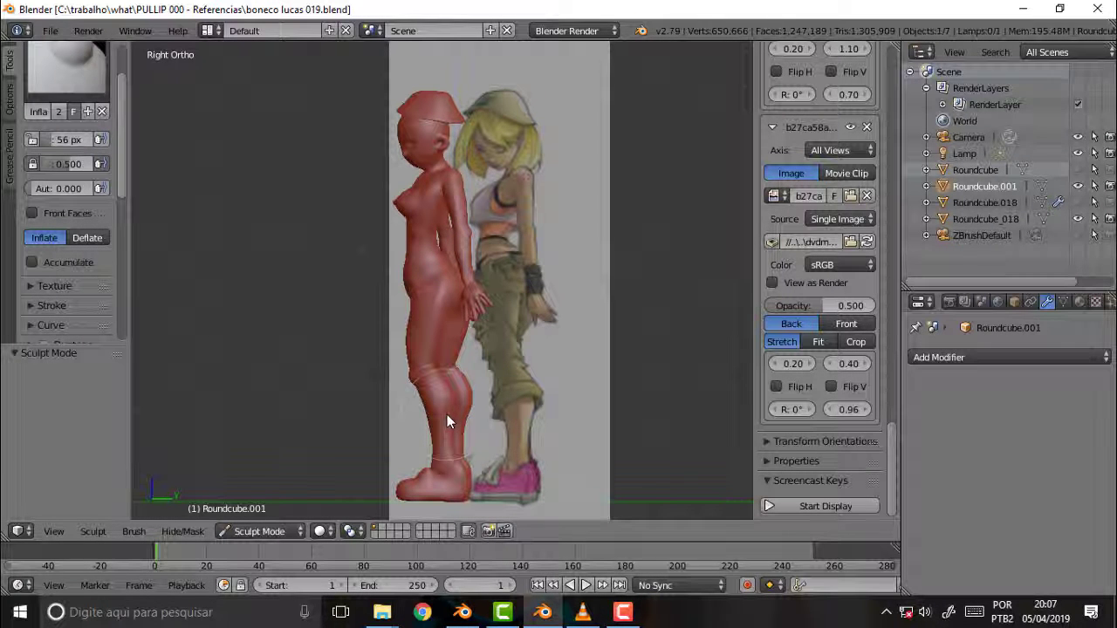
key(ctrl+z)
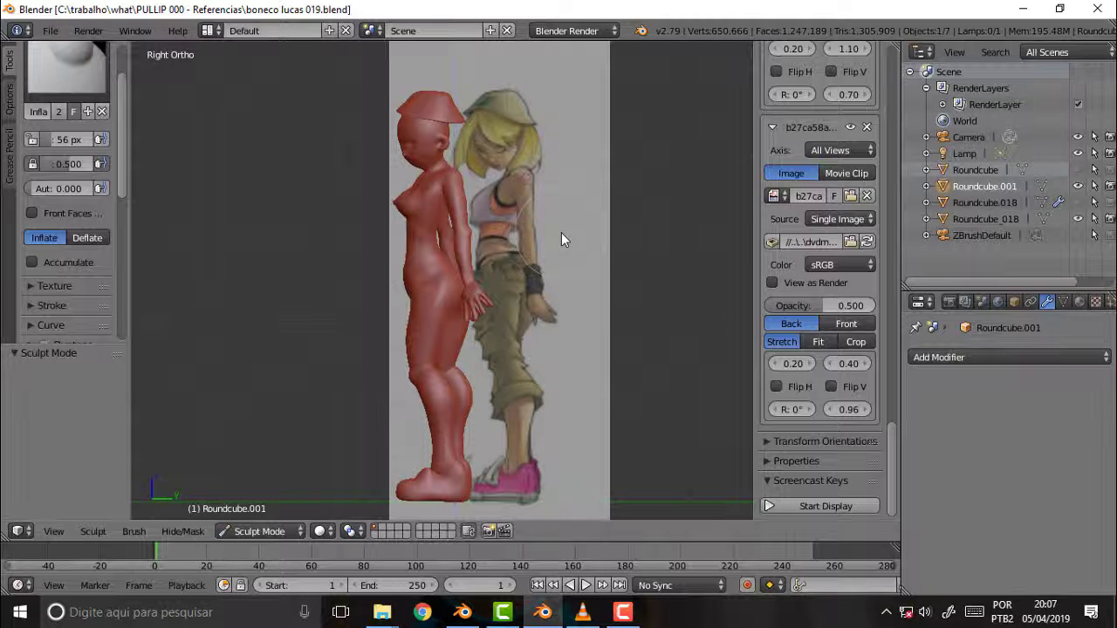
key(KP_5)
mouse_move(407, 304)
middle_down()
mouse_move(448, 317)
mouse_move(647, 317)
mouse_move(226, 304)
mouse_move(697, 317)
mouse_move(488, 346)
mouse_move(403, 311)
mouse_move(444, 311)
middle_up()
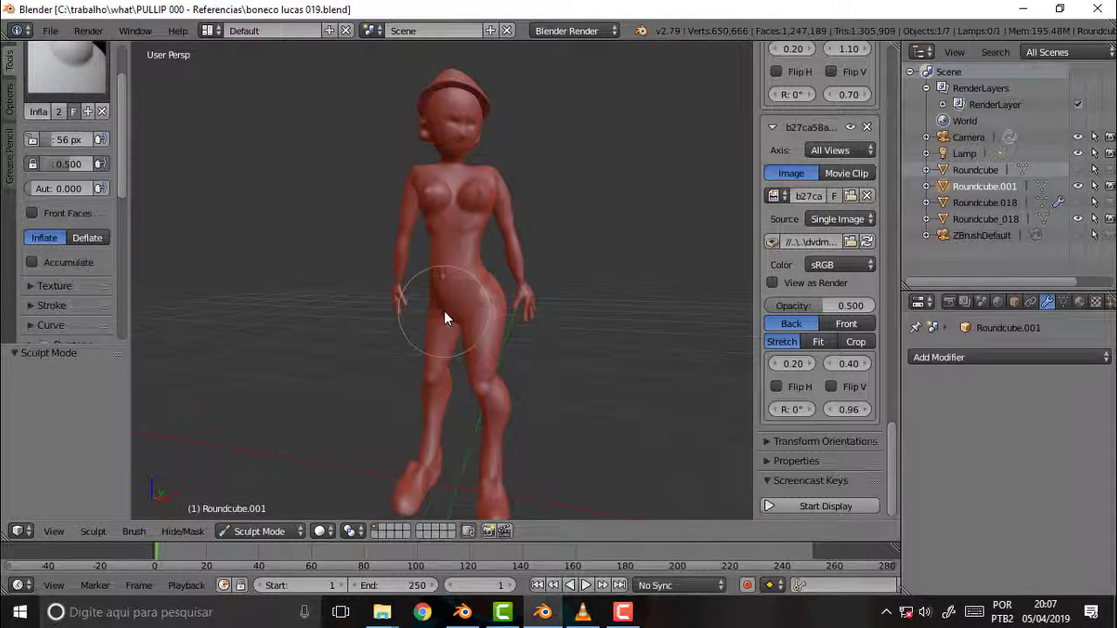
mouse_move(505, 290)
middle_down()
mouse_move(511, 306)
mouse_move(509, 289)
middle_up()
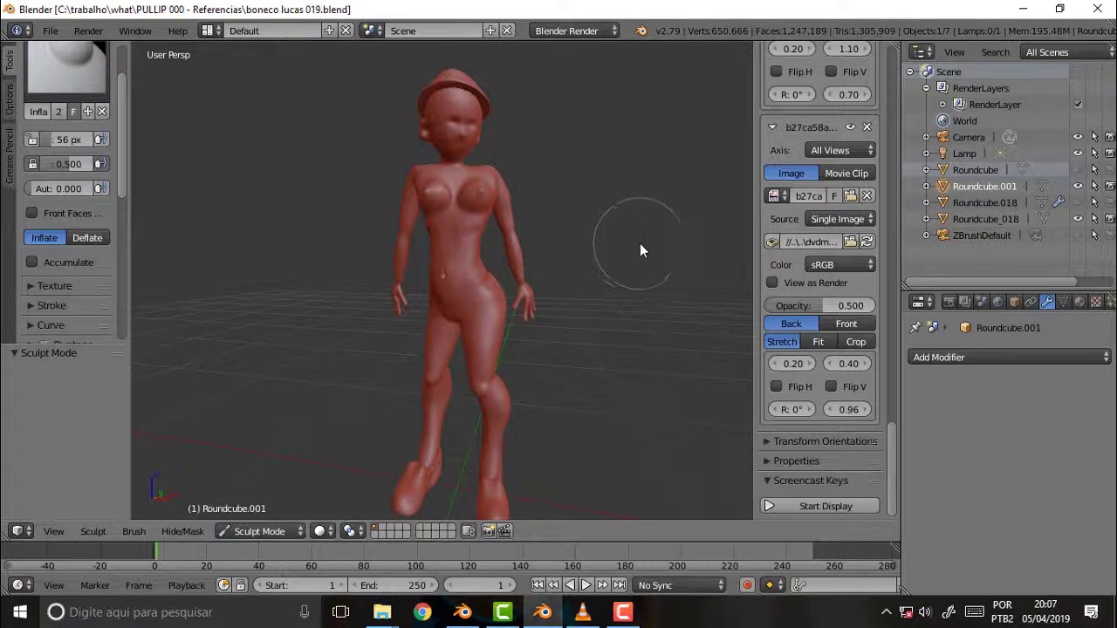
mouse_move(639, 243)
middle_down()
mouse_move(219, 257)
mouse_move(634, 249)
middle_up()
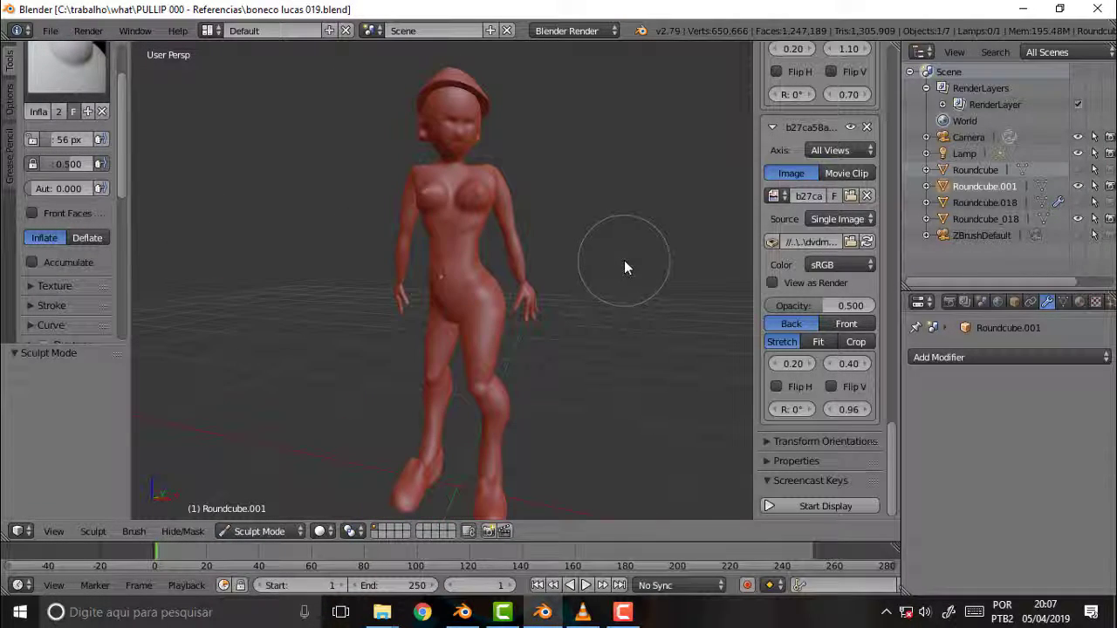
scroll(624, 260, up, 2)
scroll(624, 260, down, 1)
scroll(624, 260, down, 1)
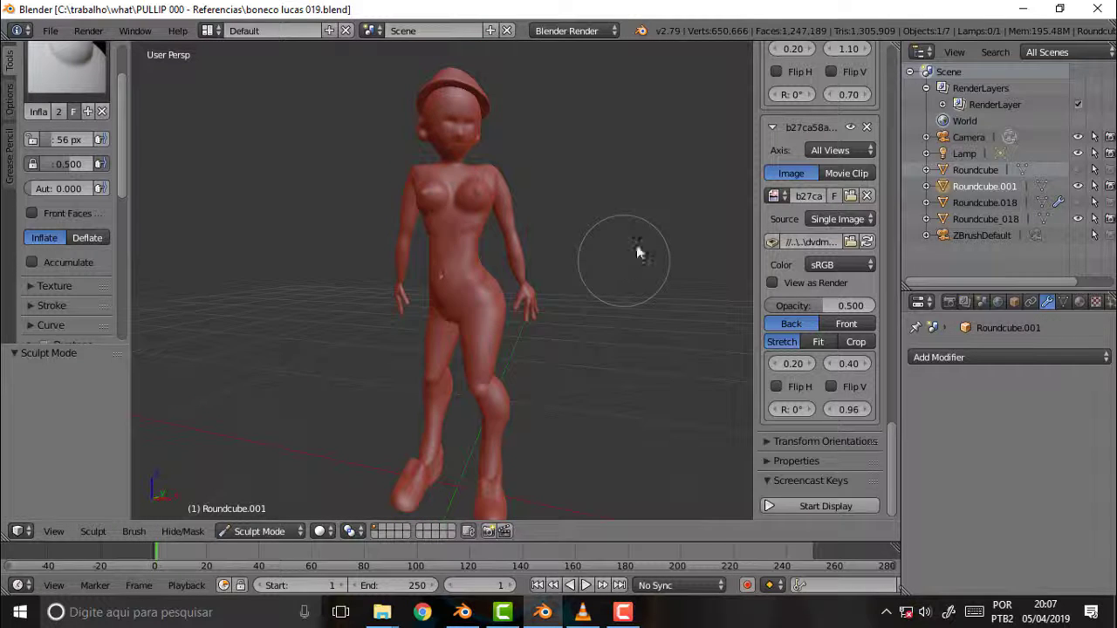
mouse_move(636, 245)
middle_down()
mouse_move(600, 229)
mouse_move(424, 230)
mouse_move(550, 226)
middle_up()
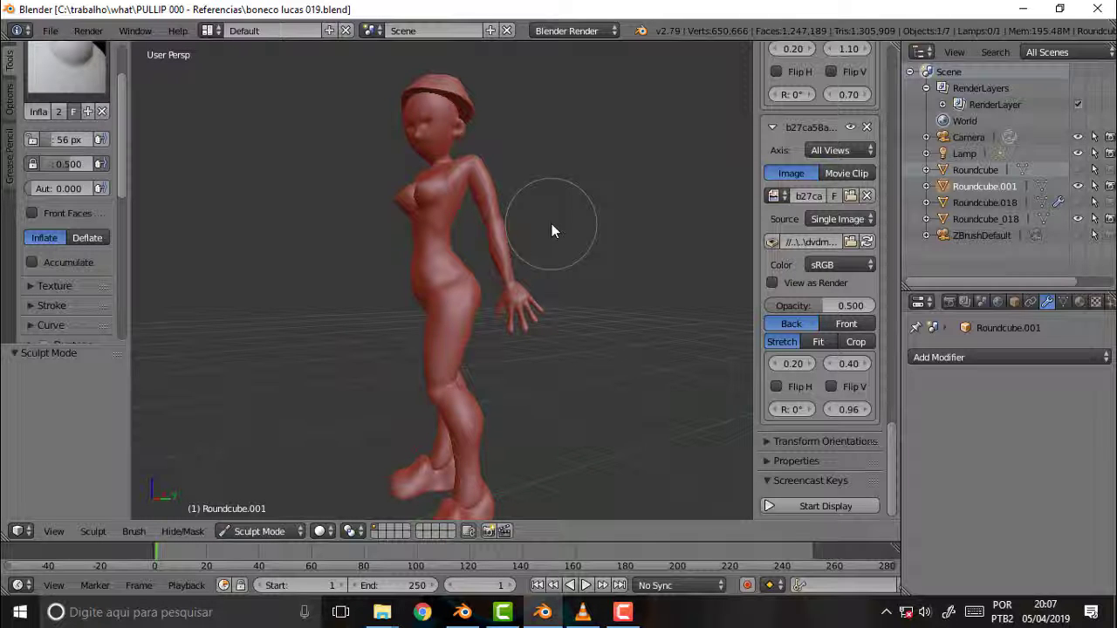
mouse_move(552, 223)
middle_down()
mouse_move(436, 217)
mouse_move(535, 242)
mouse_move(550, 219)
middle_up()
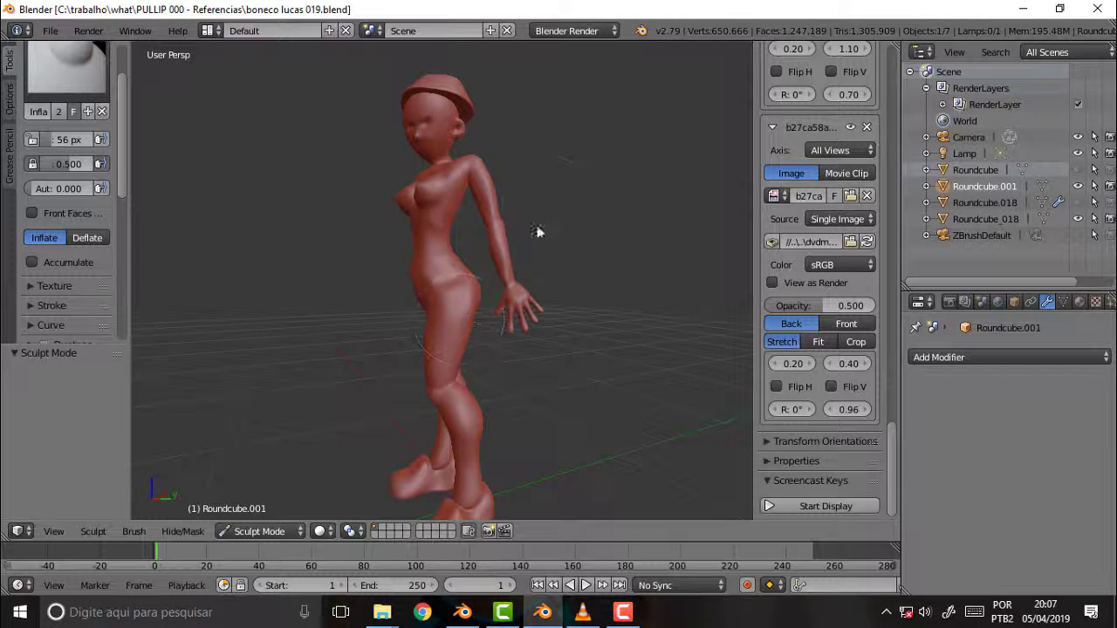
scroll(567, 180, up, 2)
scroll(543, 185, up, 1)
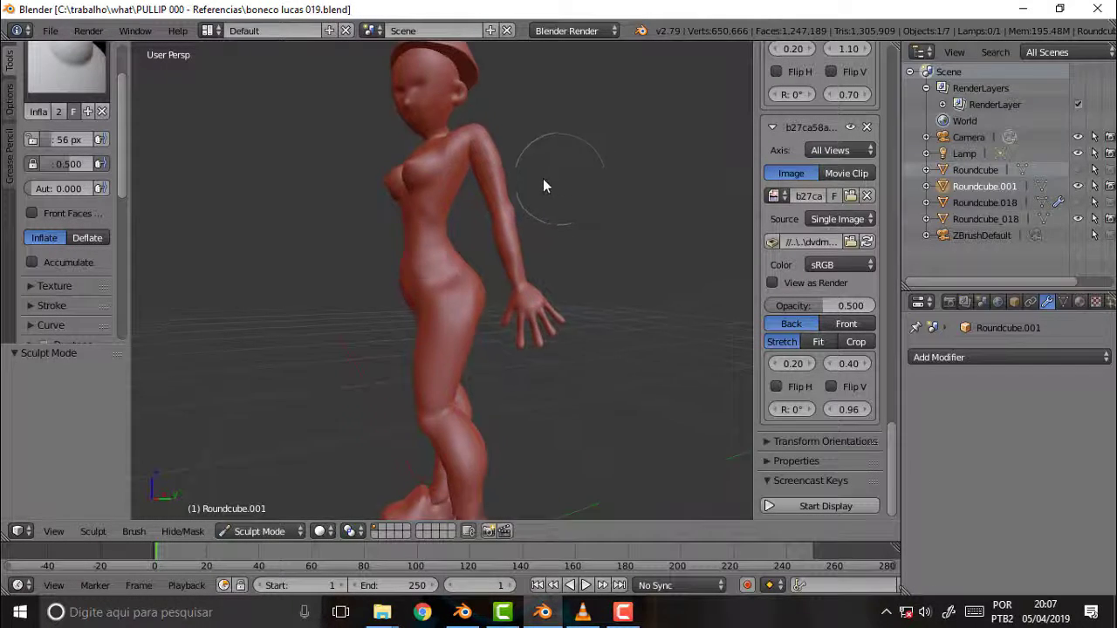
mouse_move(542, 185)
middle_down()
mouse_move(437, 194)
mouse_move(536, 199)
mouse_move(635, 180)
mouse_move(538, 197)
mouse_move(658, 199)
mouse_move(581, 200)
middle_up()
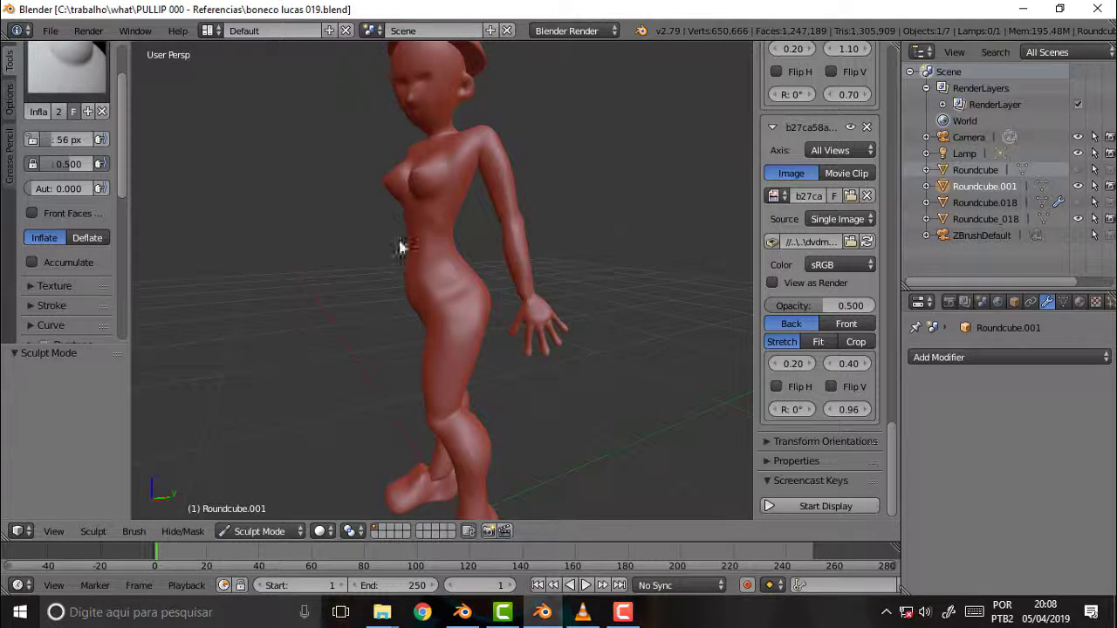
Step: Sculpt a crease along the waist and hip, then rotate the view toward the front
drag(438, 223, 466, 286)
mouse_move(633, 254)
middle_down()
mouse_move(475, 231)
mouse_move(595, 210)
middle_up()
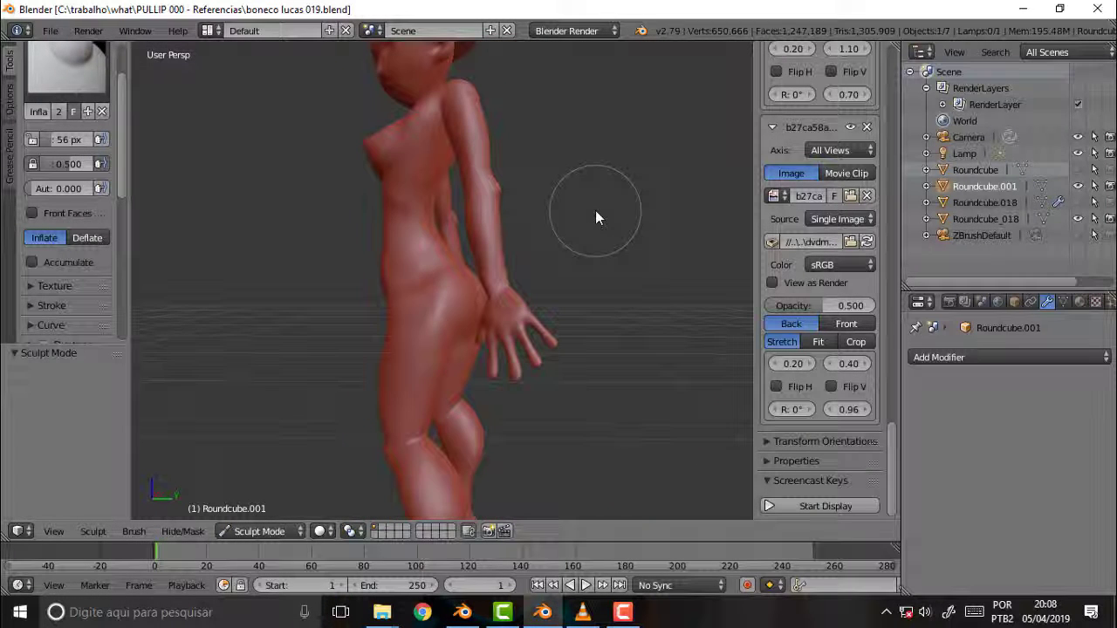
key(KP_4)
key(KP_4)
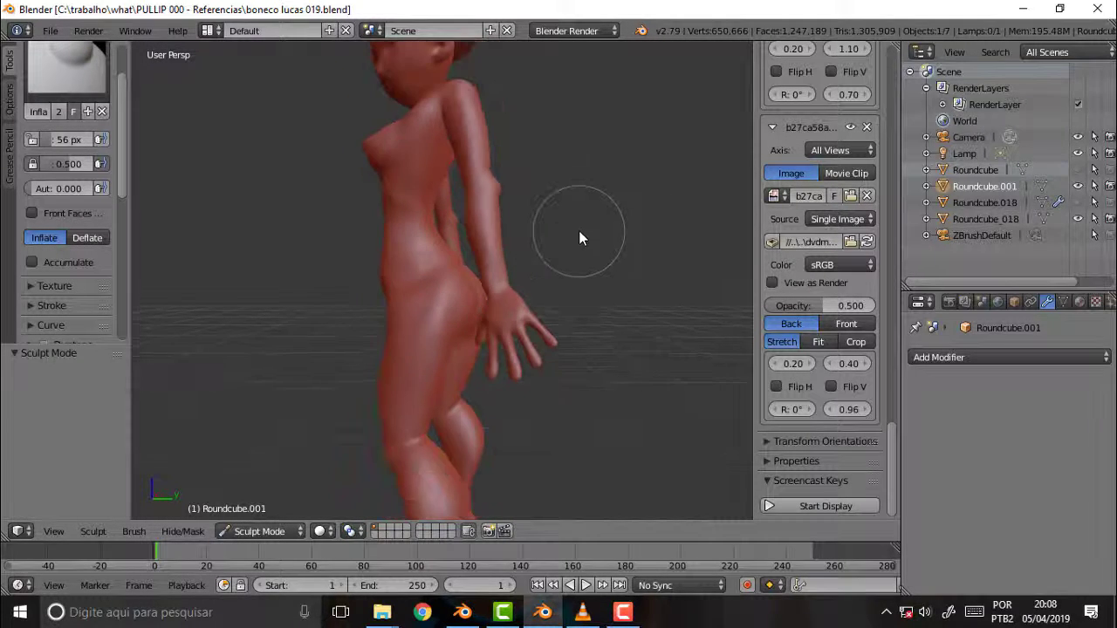
key(KP_4)
key(KP_4)
key(KP_4)
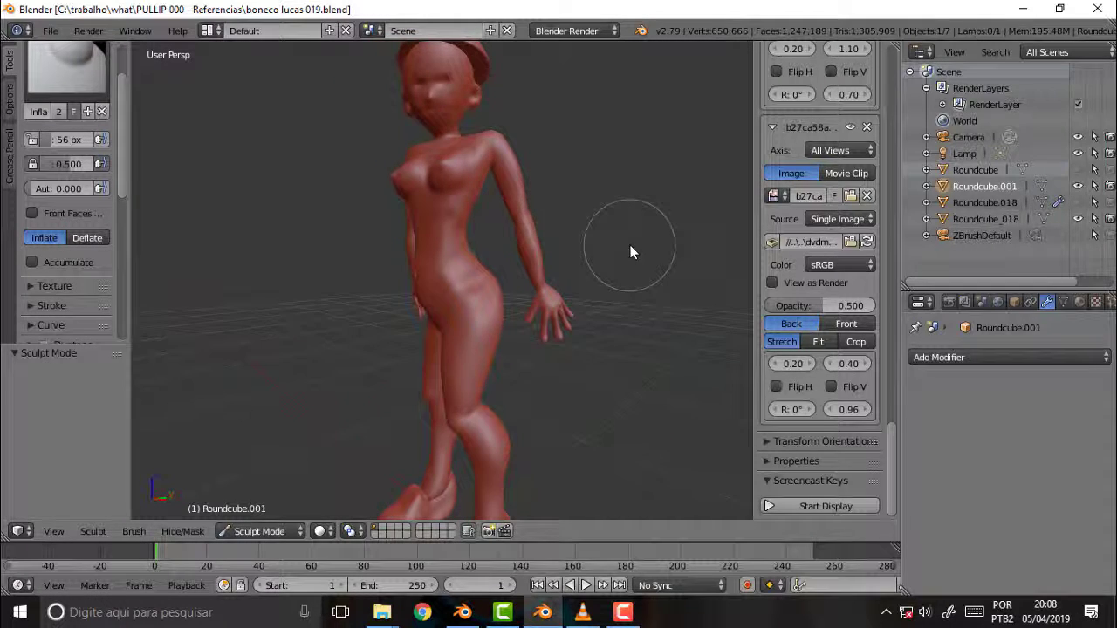
key(KP_4)
key(KP_4)
Step: Orbit around the figure to inspect the waist curve from back, front and hip angles
mouse_move(686, 250)
middle_down()
mouse_move(502, 254)
mouse_move(429, 201)
middle_up()
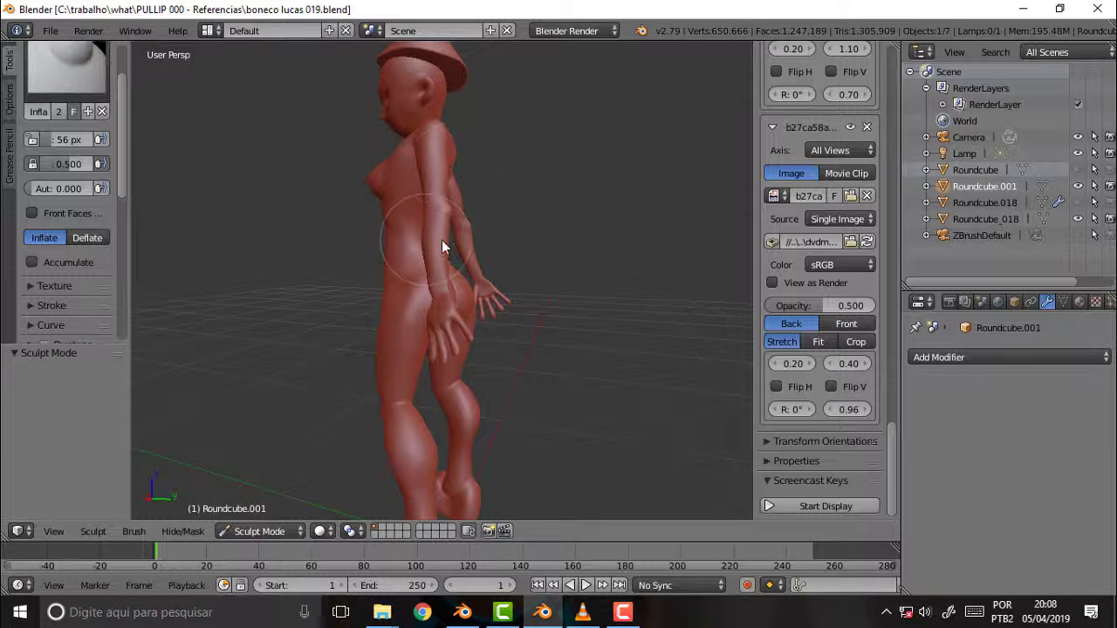
scroll(519, 205, up, 2)
scroll(519, 205, down, 3)
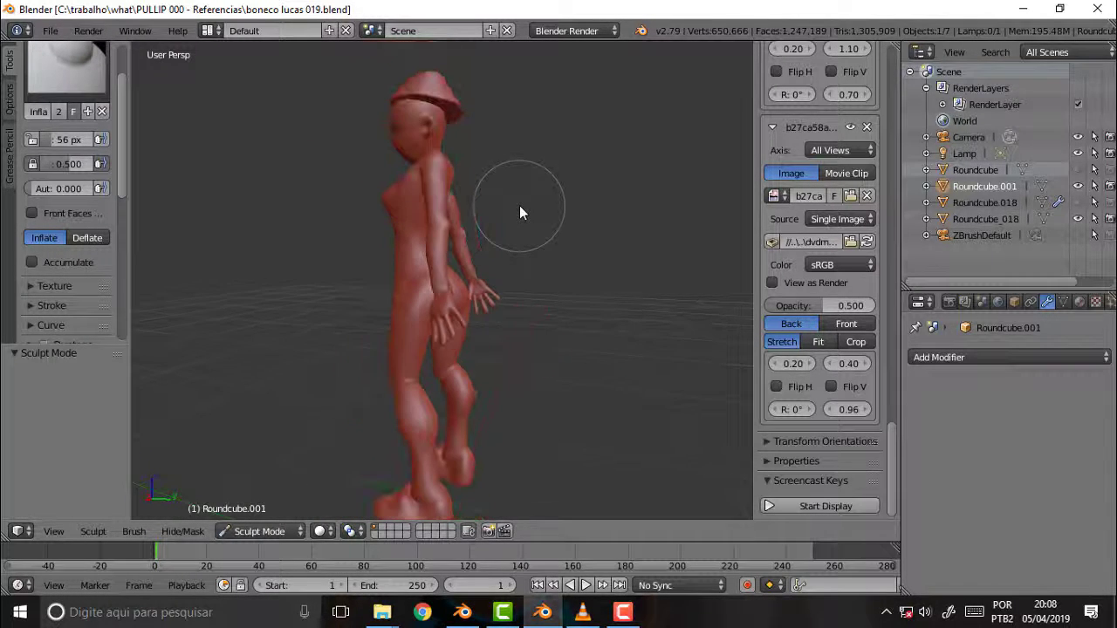
mouse_move(519, 207)
middle_down()
mouse_move(486, 210)
mouse_move(691, 207)
mouse_move(538, 193)
mouse_move(605, 209)
mouse_move(691, 210)
mouse_move(575, 201)
middle_up()
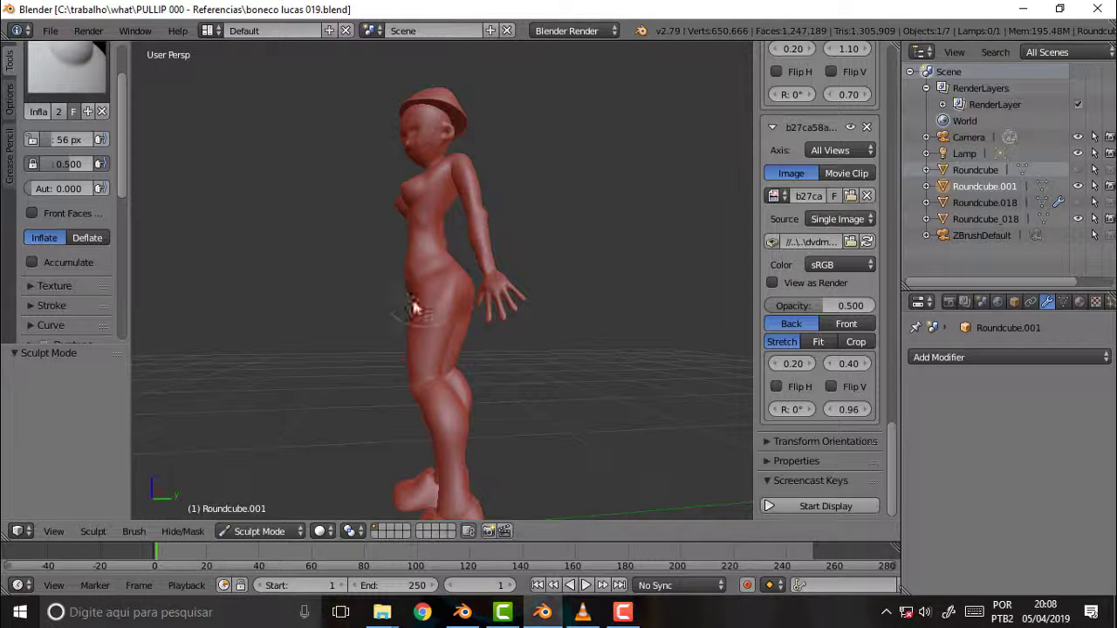
middle_drag(411, 267, 438, 280)
mouse_move(601, 189)
middle_down()
mouse_move(408, 198)
mouse_move(616, 189)
middle_up()
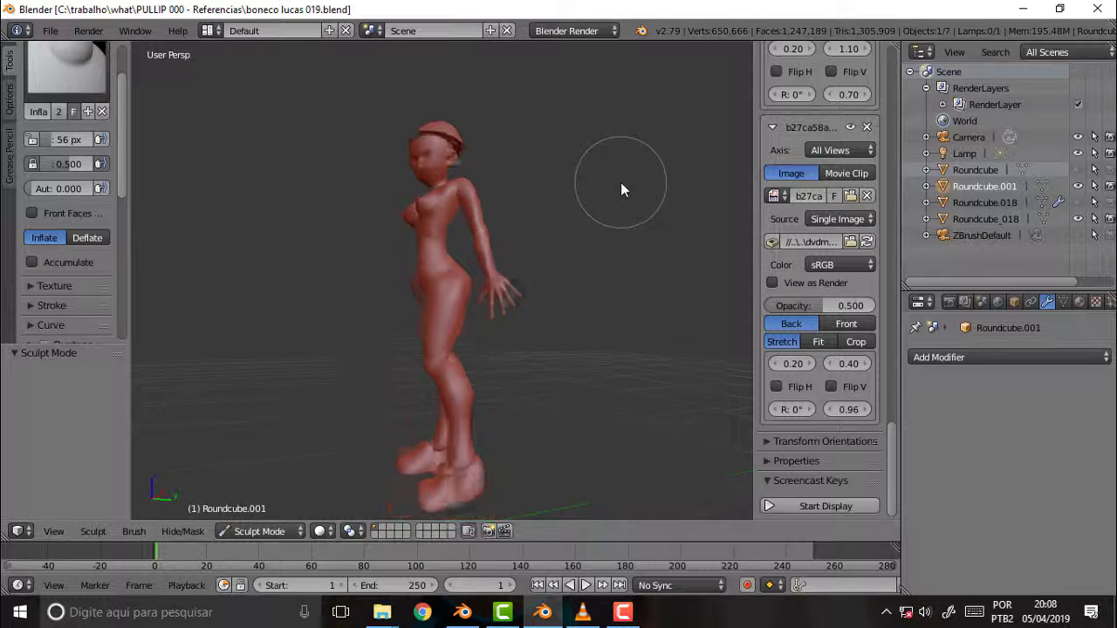
mouse_move(719, 234)
middle_down()
mouse_move(292, 237)
mouse_move(637, 245)
mouse_move(647, 230)
mouse_move(563, 245)
mouse_move(558, 229)
mouse_move(660, 230)
mouse_move(227, 230)
mouse_move(610, 210)
middle_up()
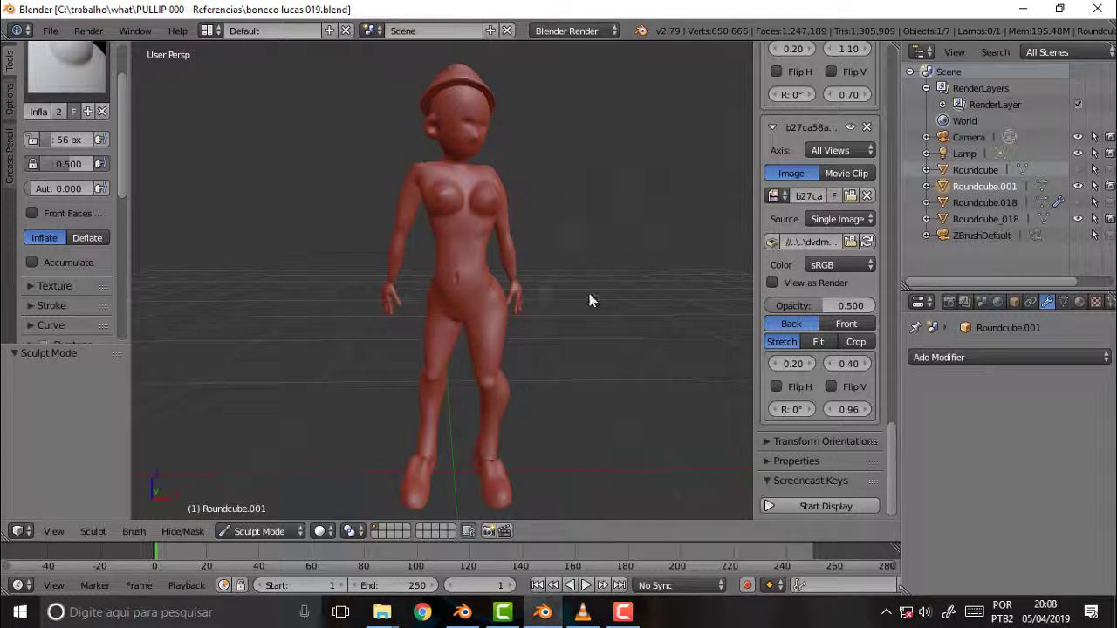
mouse_move(621, 252)
middle_down()
mouse_move(292, 242)
mouse_move(419, 250)
mouse_move(276, 253)
mouse_move(593, 255)
middle_up()
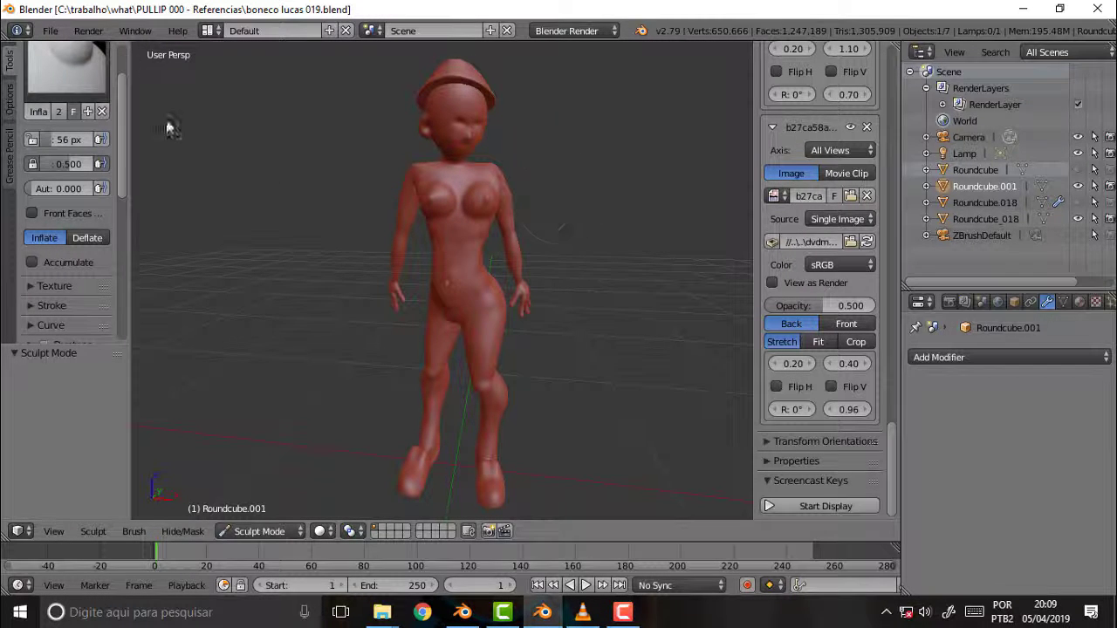
Step: Reopen boneco lucas 018.blend and orbit to a close three-quarter front view
click(50, 31)
mouse_move(90, 83)
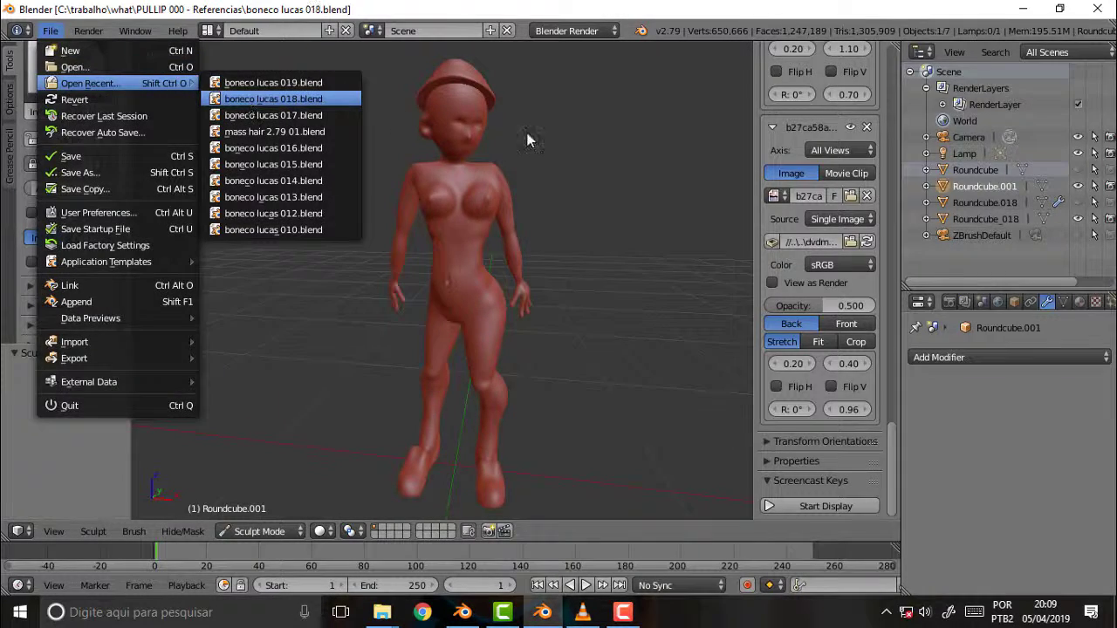
click(253, 100)
mouse_move(574, 166)
middle_down()
mouse_move(351, 179)
mouse_move(732, 191)
mouse_move(425, 192)
mouse_move(571, 194)
mouse_move(481, 188)
middle_up()
scroll(425, 192, down, 3)
scroll(525, 213, up, 2)
Step: Zoom and orbit to another three-quarter front view, then bring VLC forward
scroll(525, 213, up, 2)
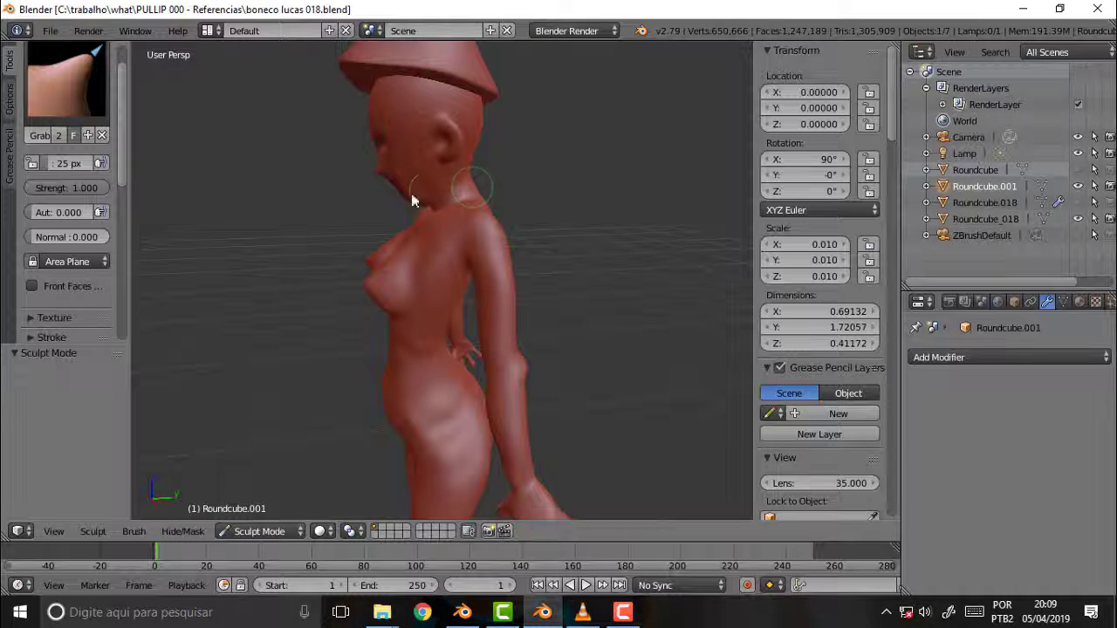
scroll(506, 172, down, 1)
middle_drag(524, 177, 595, 153)
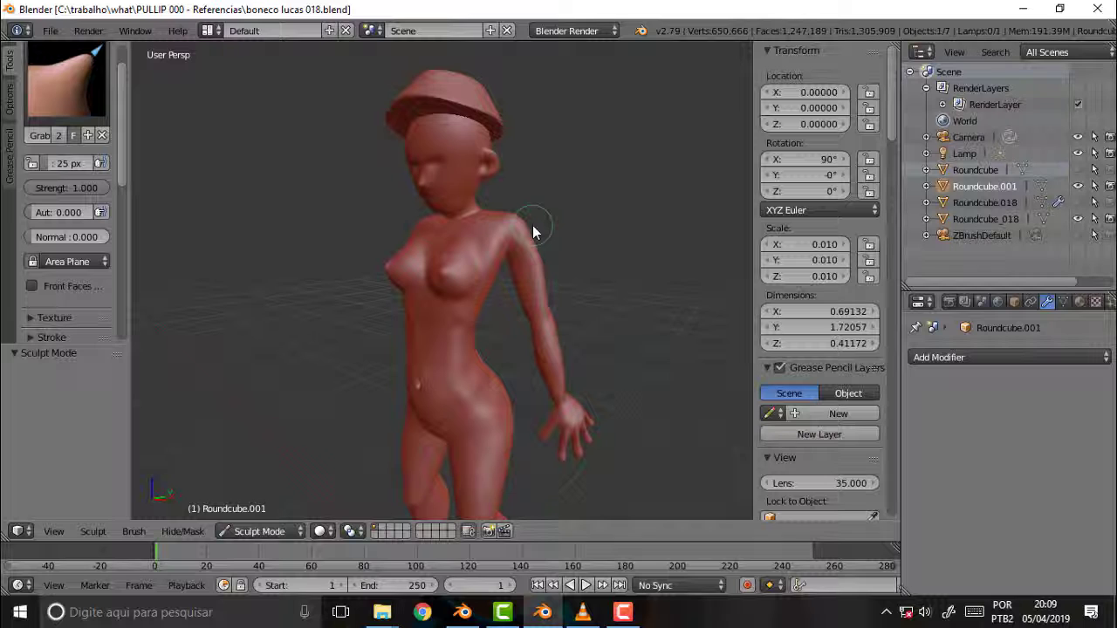
click(583, 612)
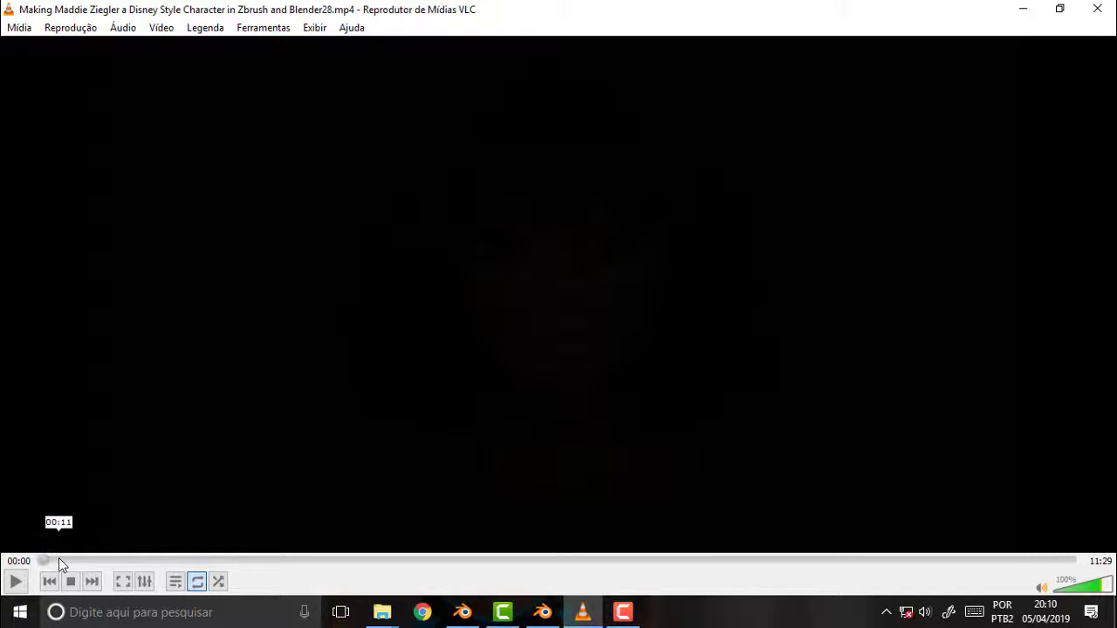
Step: Scrub the tutorial past the black opening and sketch sheet to the reference page at 00:37
mouse_move(70, 560)
mouse_down()
mouse_move(86, 560)
mouse_move(62, 567)
mouse_up()
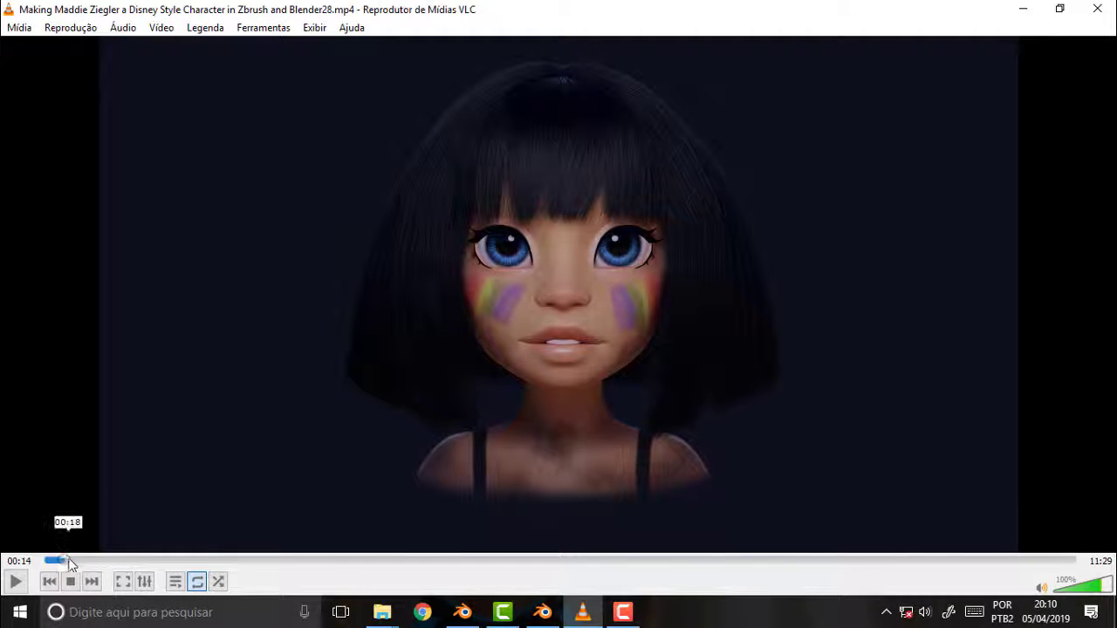
drag(66, 560, 82, 563)
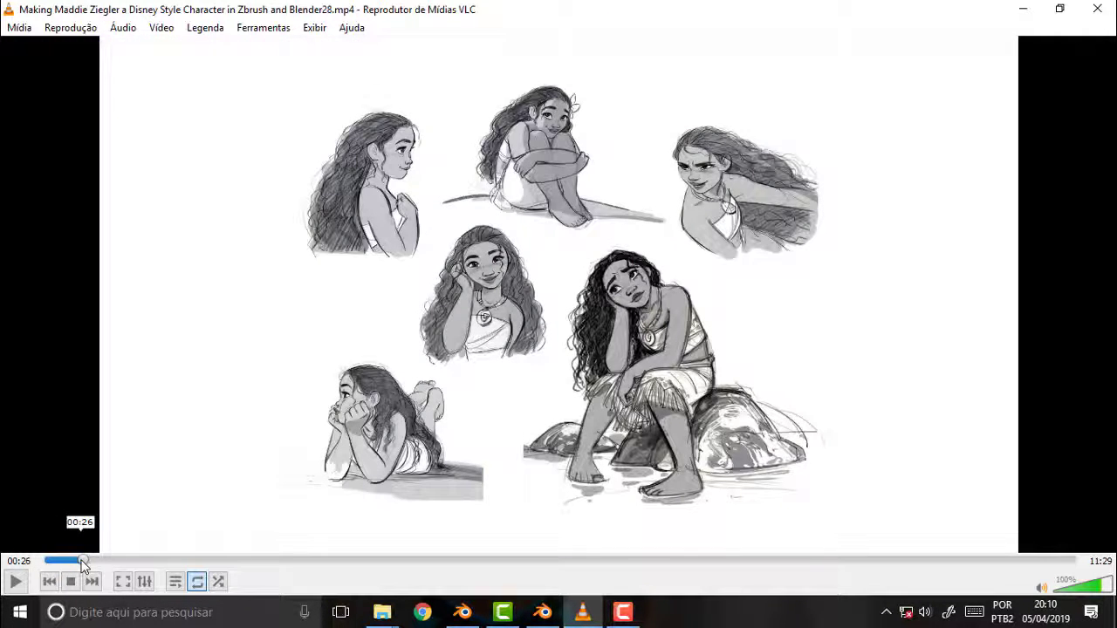
drag(82, 562, 98, 574)
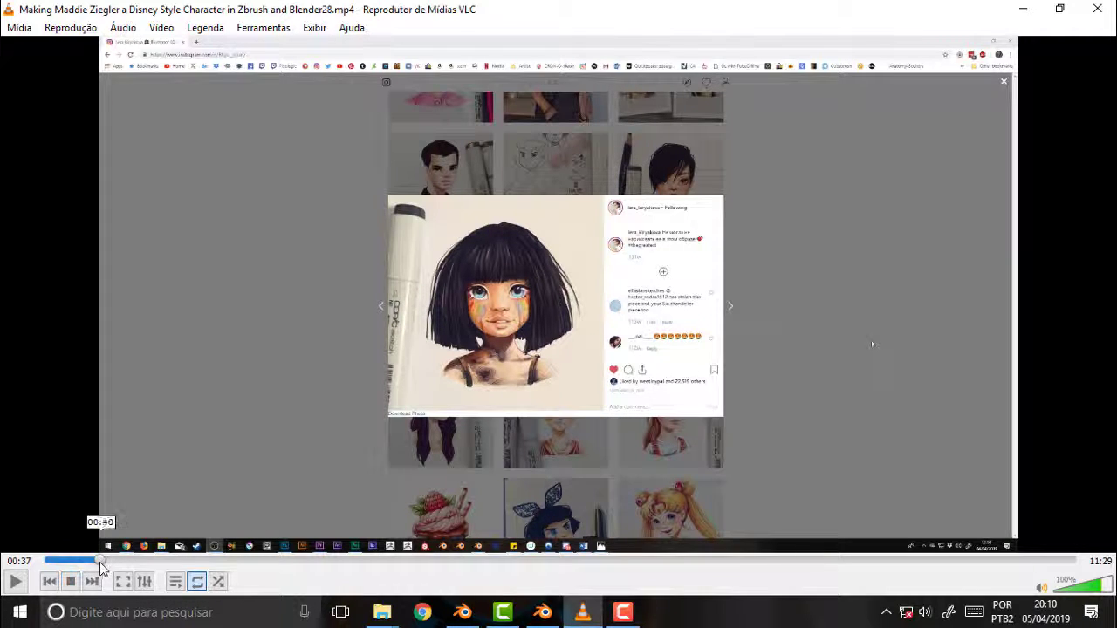
Step: Scrub the tutorial through the ZBrush head blockout and bust views to about 04:24
drag(100, 567, 159, 573)
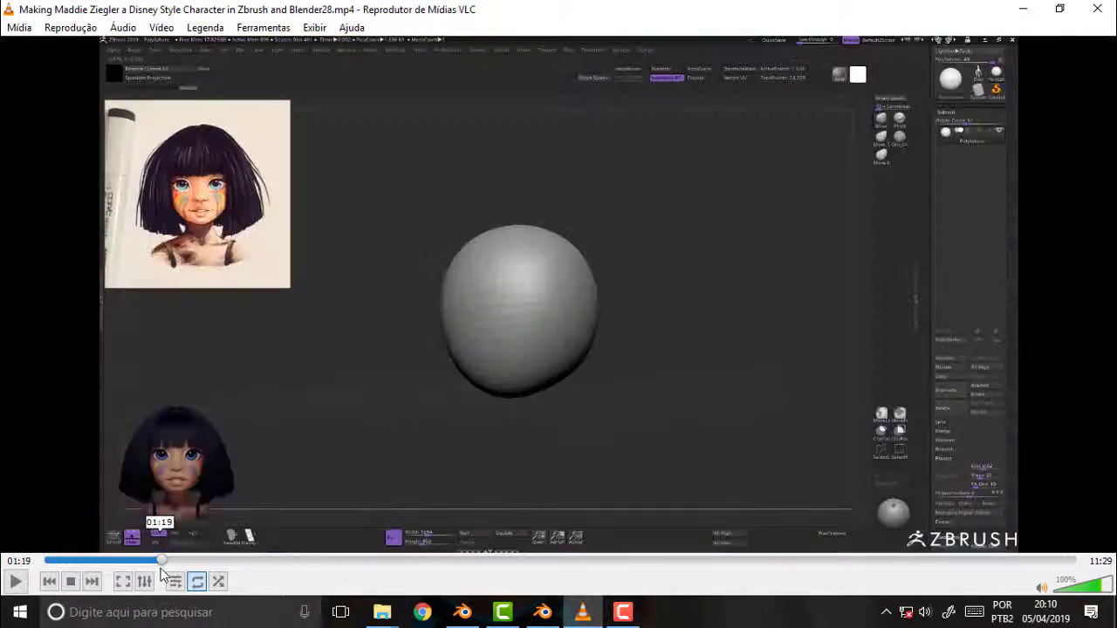
drag(161, 573, 151, 570)
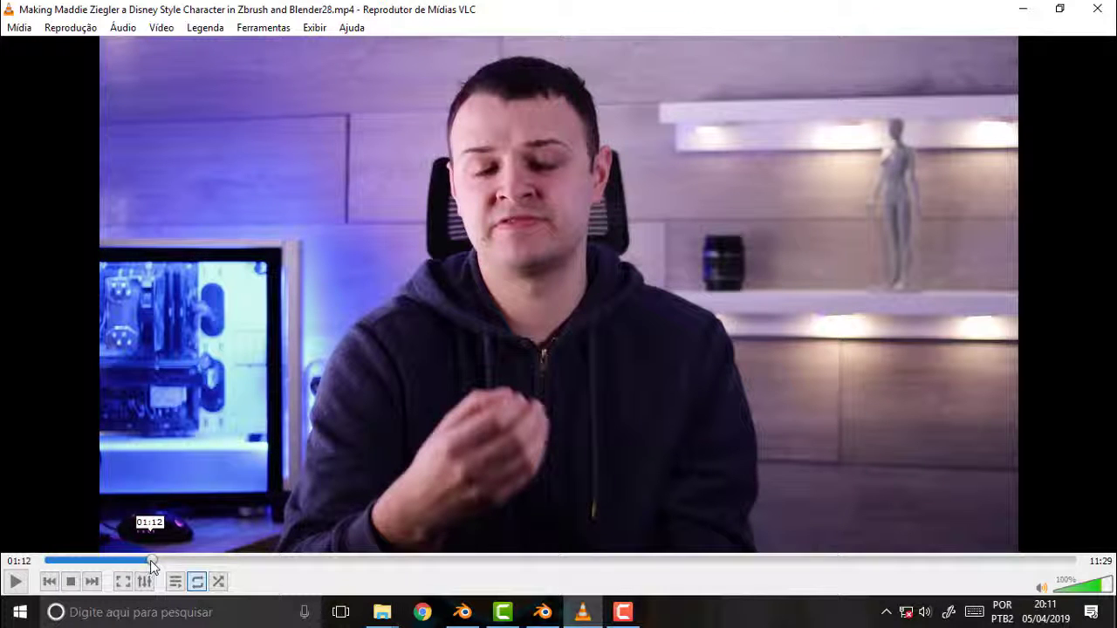
drag(150, 560, 179, 561)
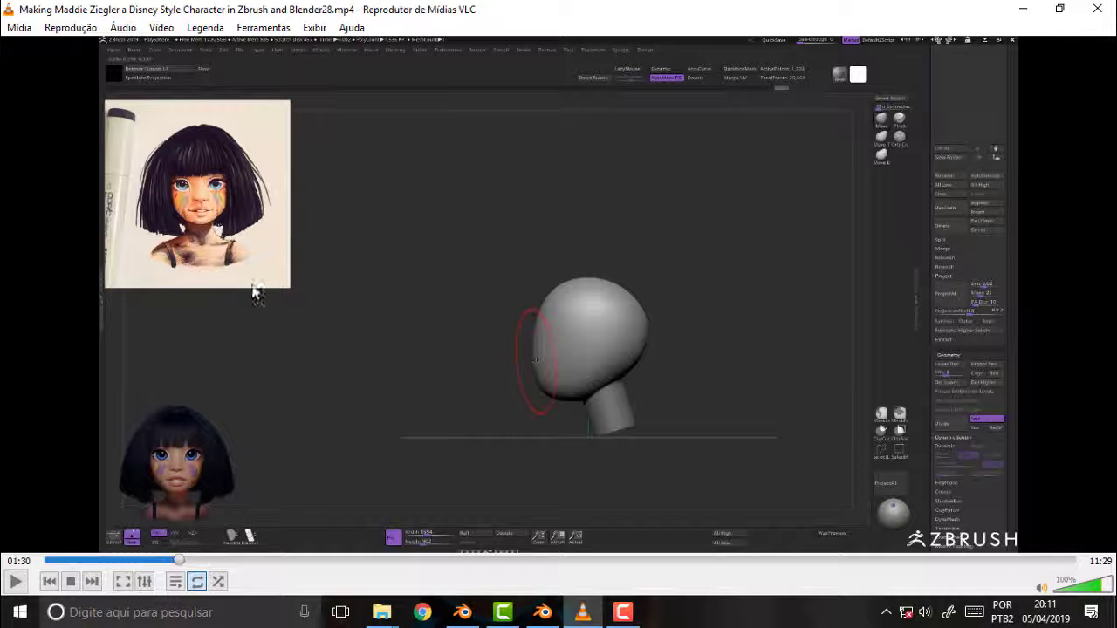
drag(187, 562, 199, 563)
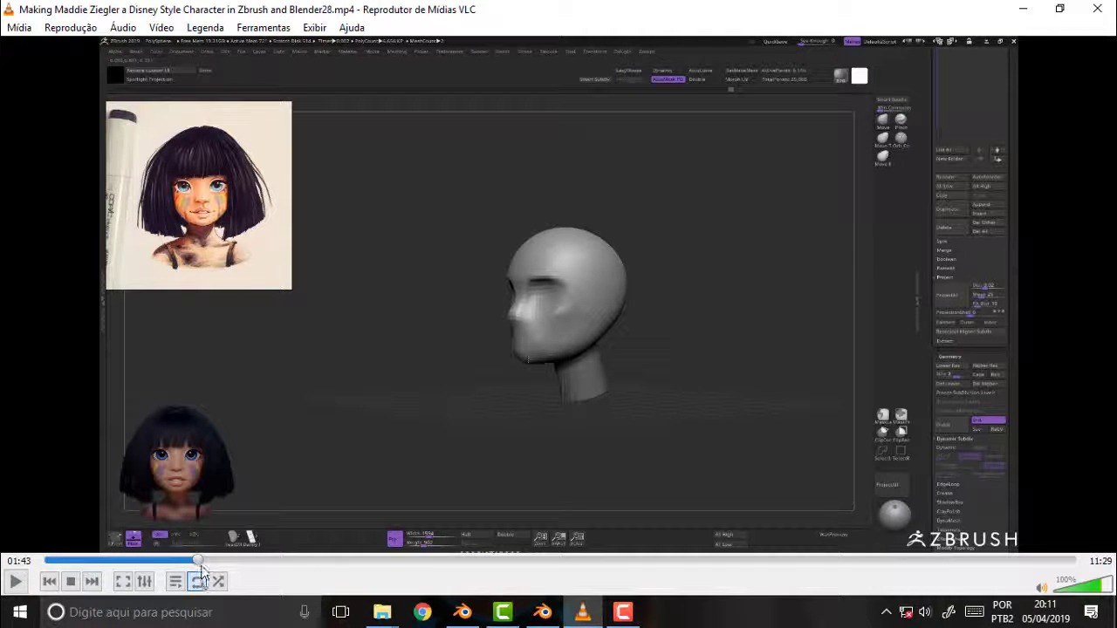
drag(199, 563, 293, 576)
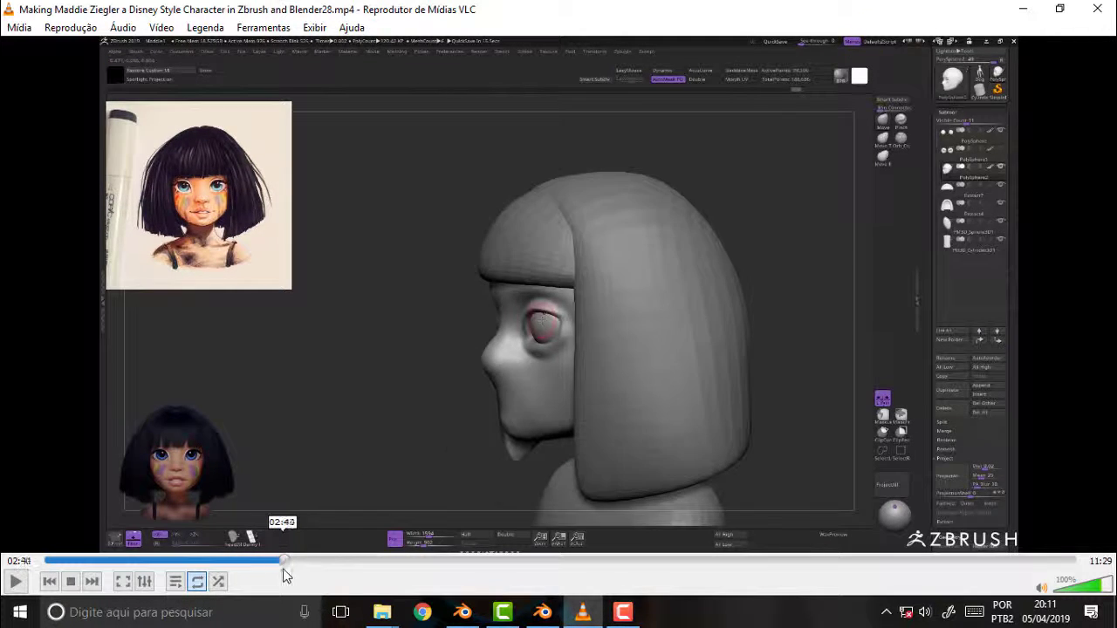
drag(293, 575, 441, 576)
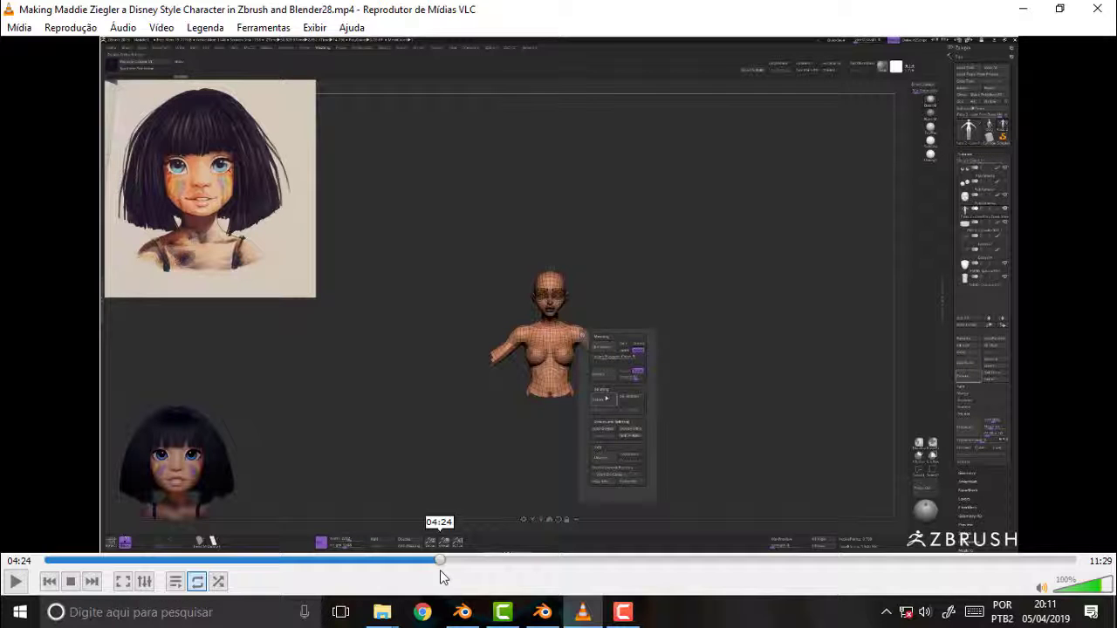
Step: Step through the pink torso's front, side and three-quarter views to the face close-up
drag(439, 570, 440, 570)
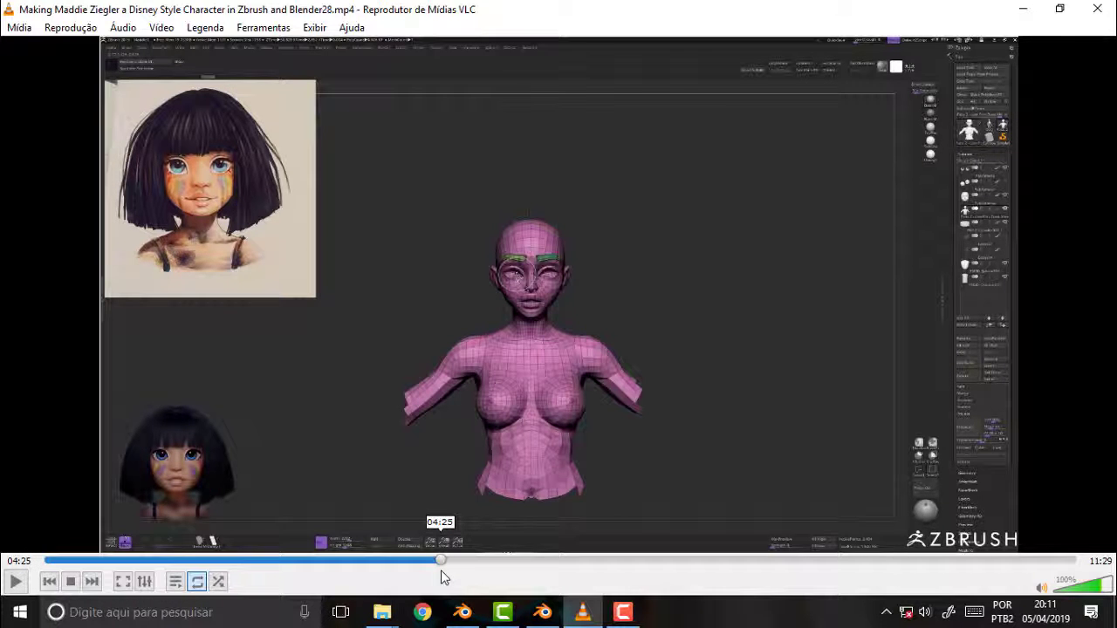
drag(441, 569, 444, 575)
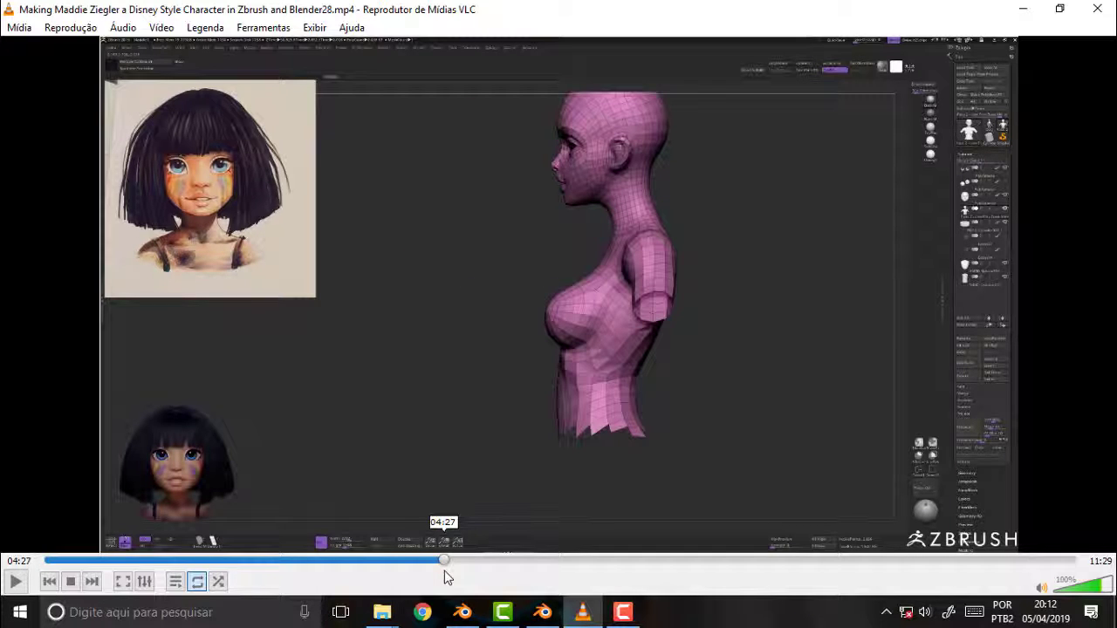
drag(444, 576, 447, 577)
drag(451, 578, 521, 578)
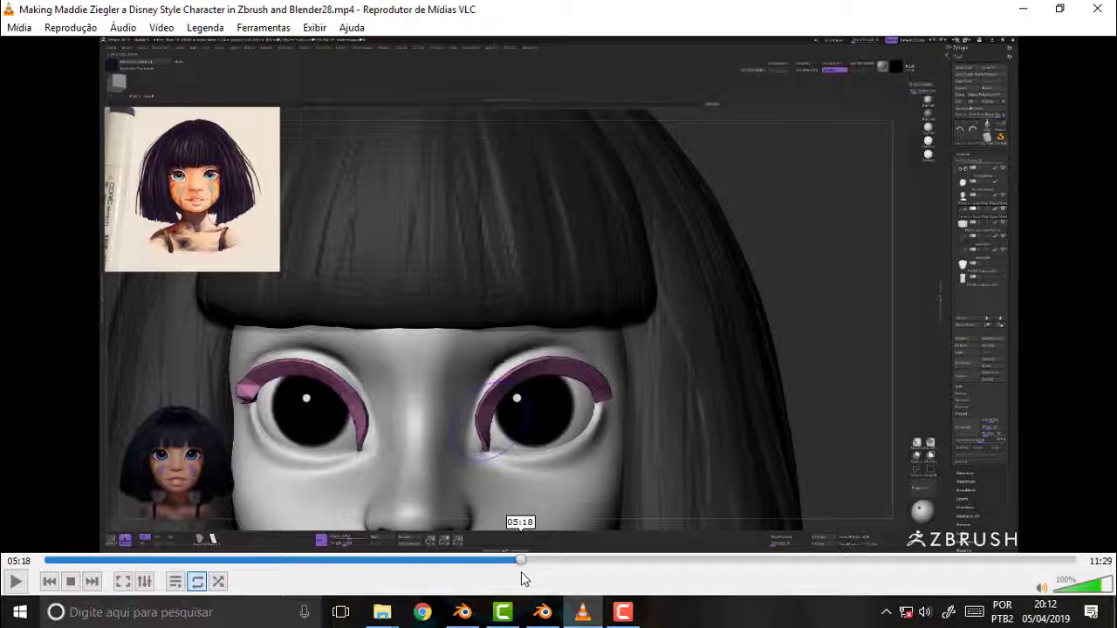
mouse_move(521, 573)
mouse_down()
mouse_move(547, 579)
mouse_move(394, 567)
mouse_up()
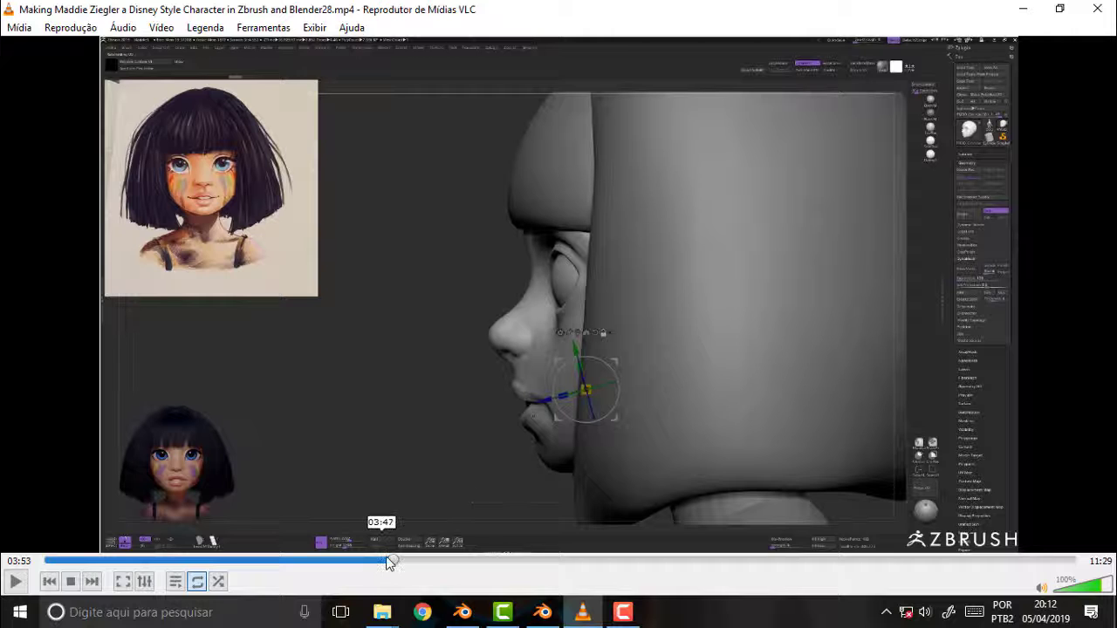
Step: Rewind to the head's side profile, then advance to the Blender render at 07:37
click(387, 562)
mouse_move(386, 564)
mouse_down()
mouse_move(369, 565)
mouse_move(379, 563)
mouse_up()
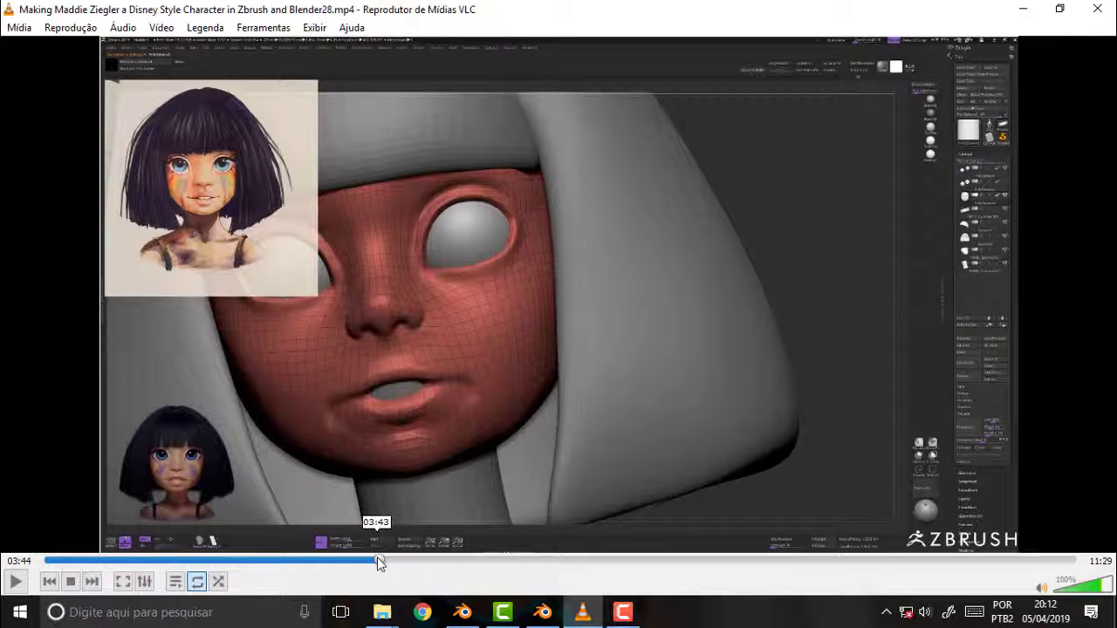
drag(378, 562, 511, 564)
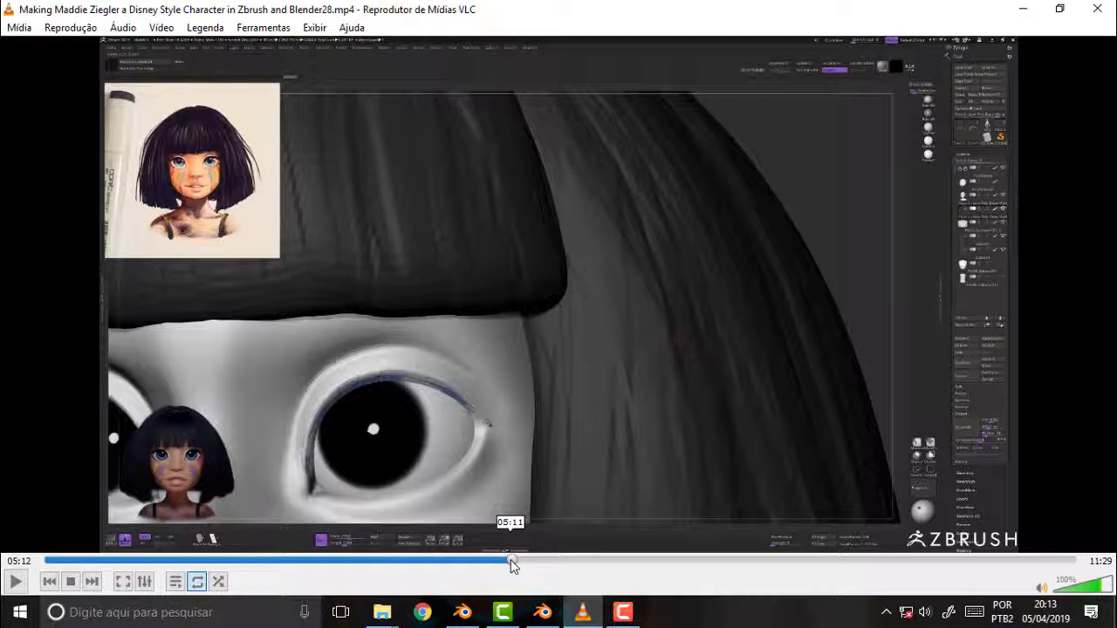
drag(512, 564, 534, 564)
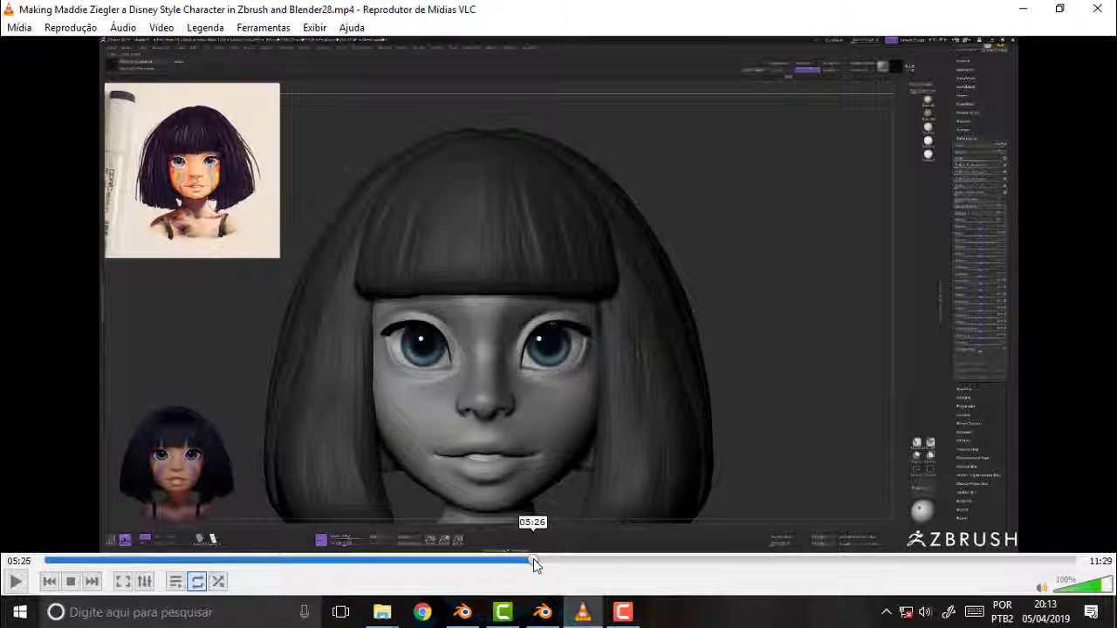
drag(534, 565, 729, 568)
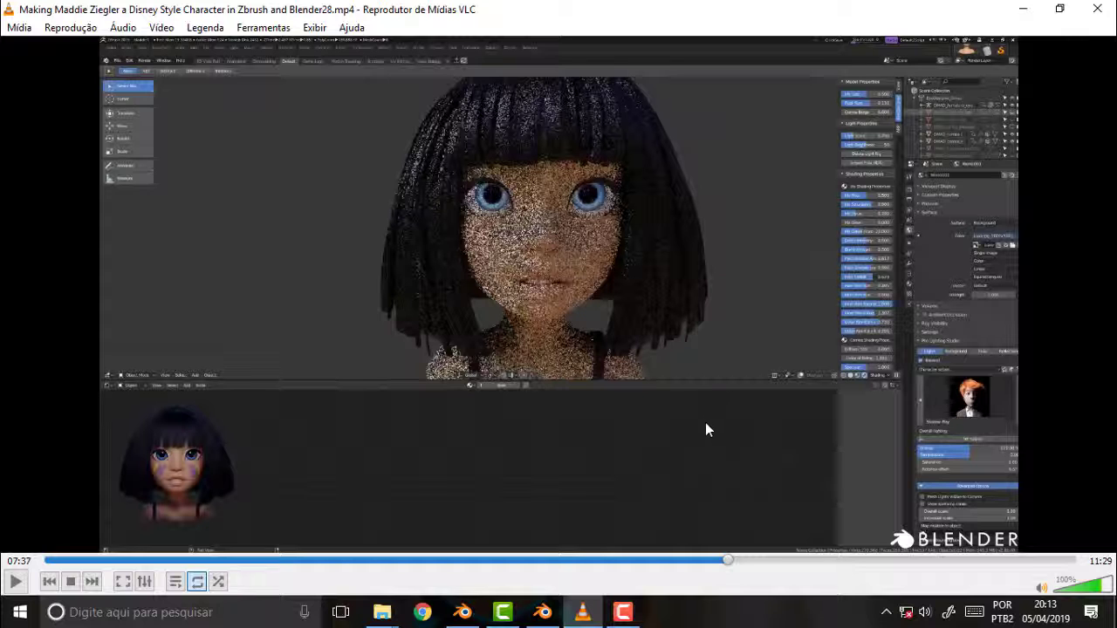
Step: Scrub from 07:43 through 08:32–08:36 to the Substance Painter face painting at 08:37
click(739, 566)
drag(739, 566, 810, 565)
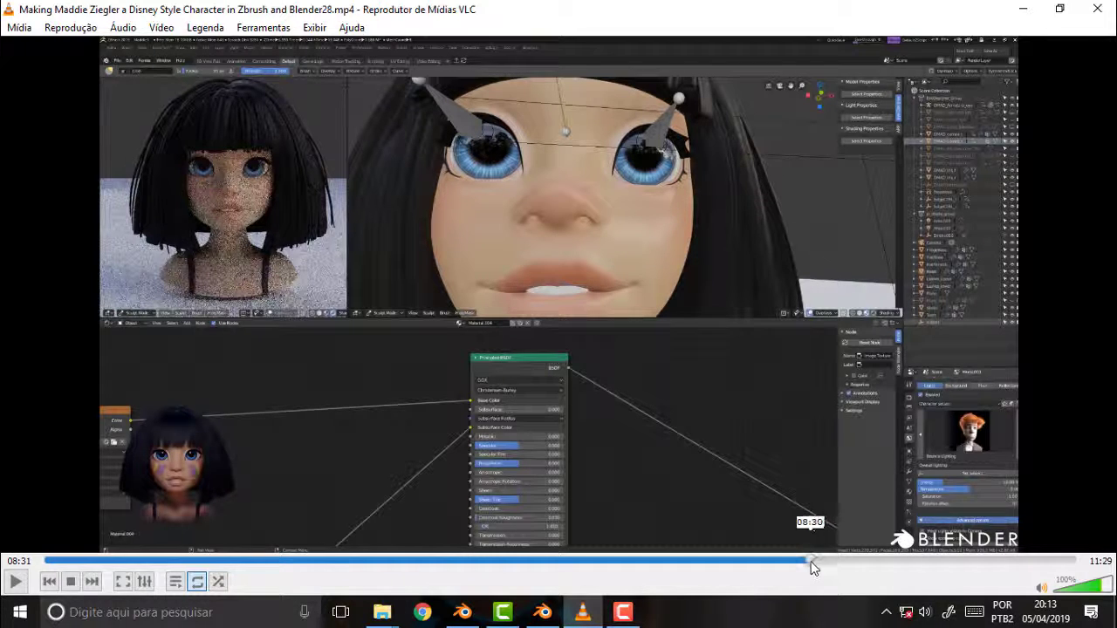
drag(812, 567, 818, 568)
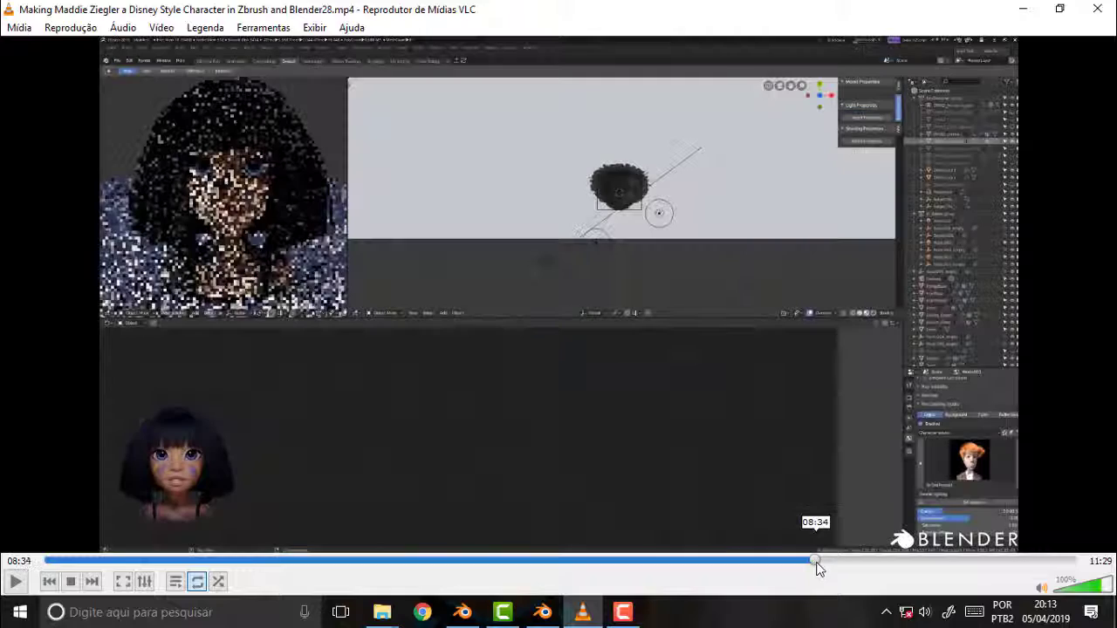
click(812, 568)
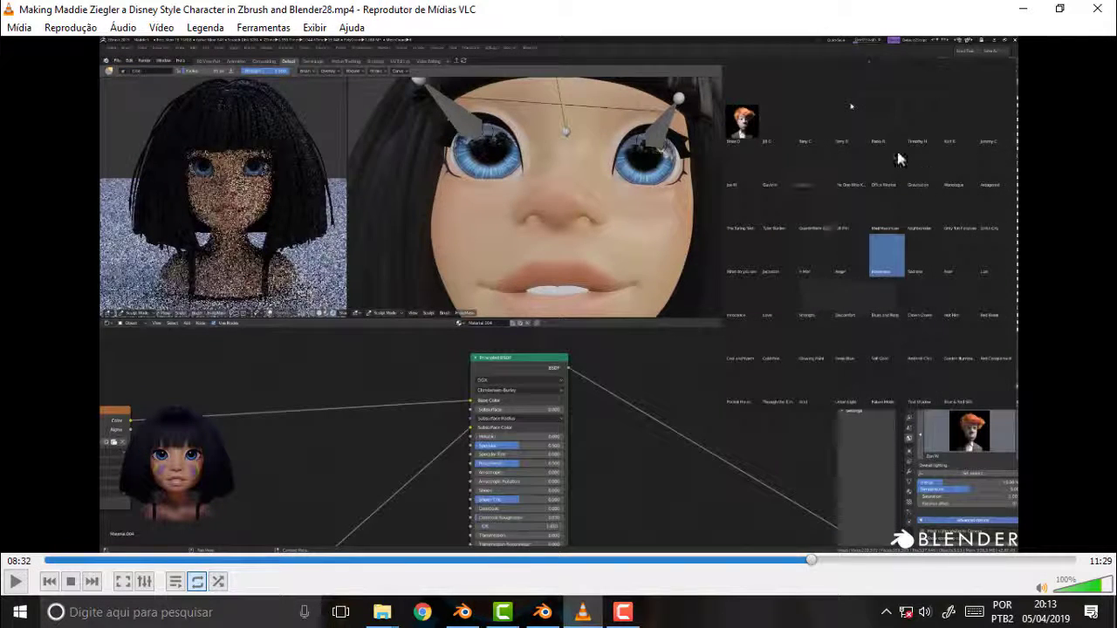
click(818, 565)
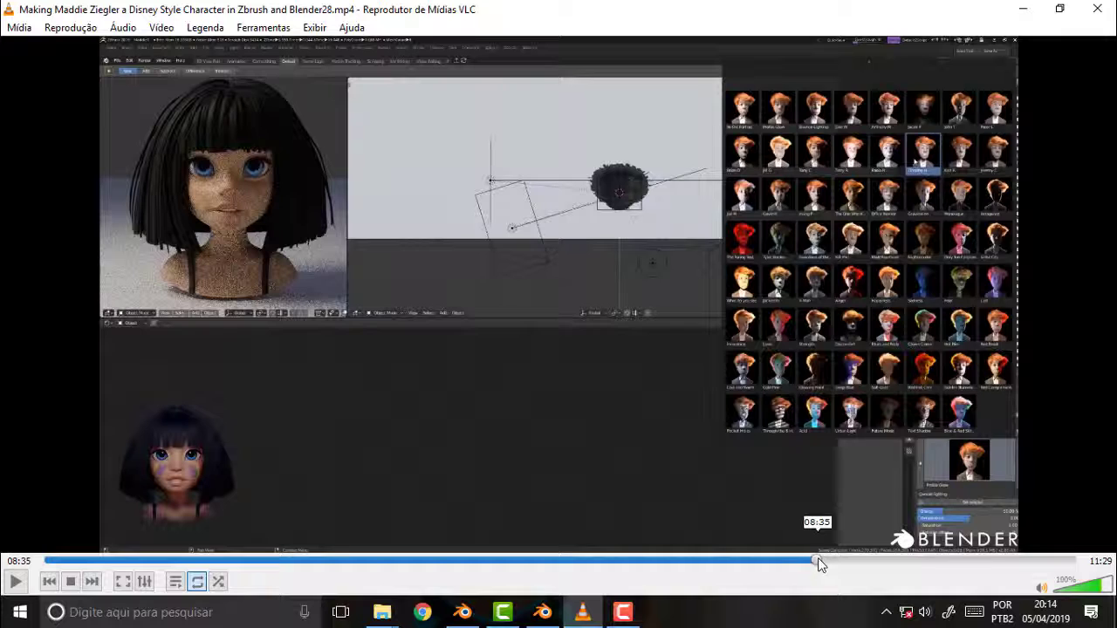
drag(819, 565, 819, 565)
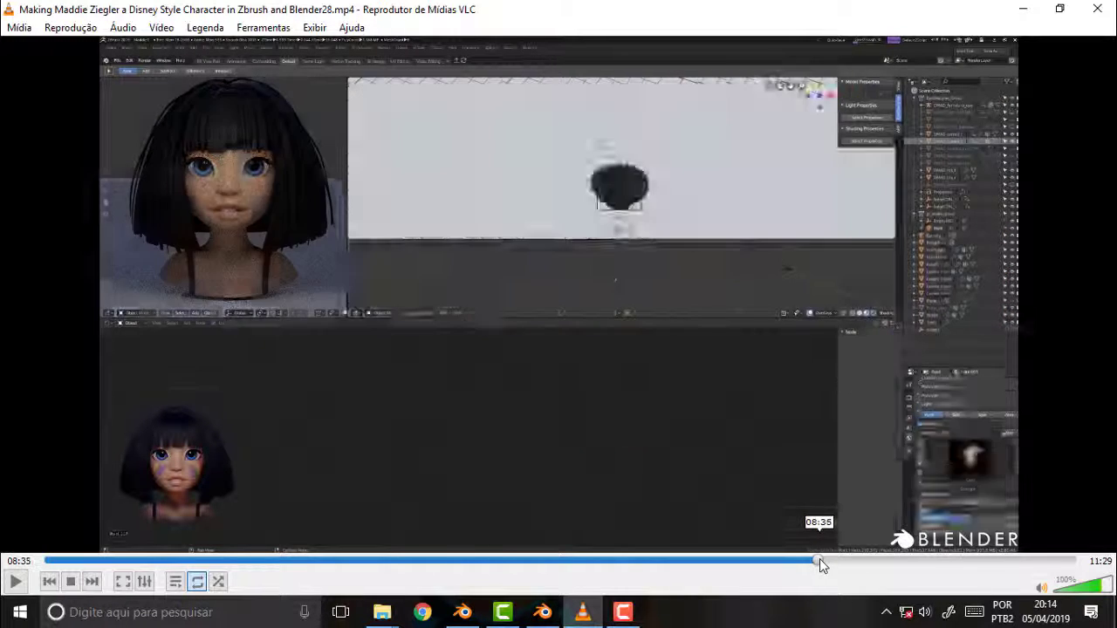
click(821, 560)
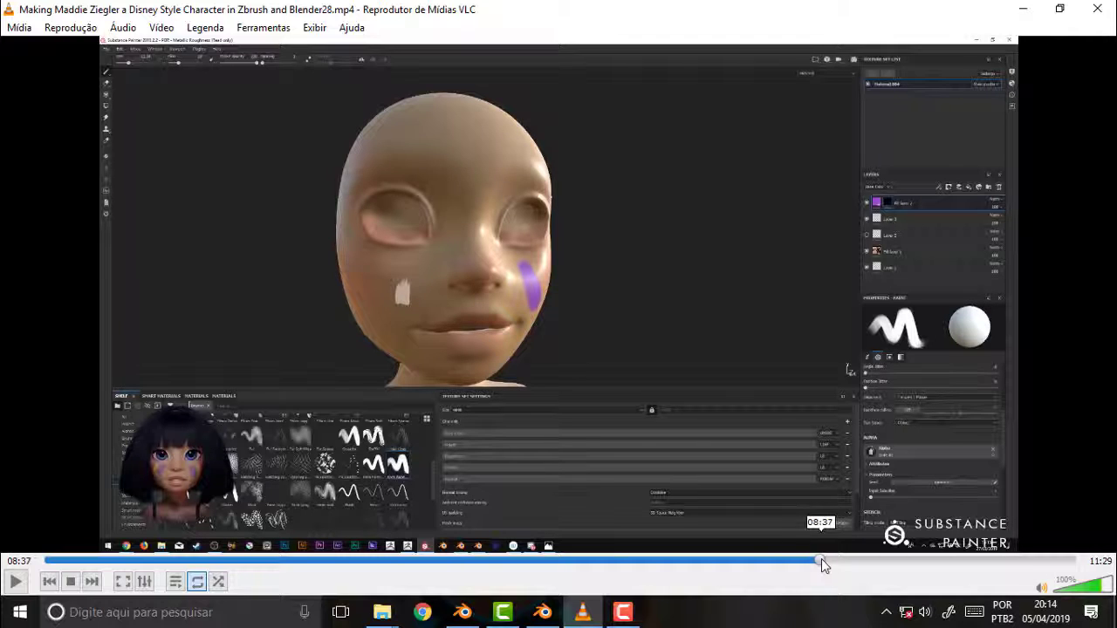
Step: Advance the tutorial from 08:40 past 10:36 to the final render, then close VLC
drag(821, 559, 977, 572)
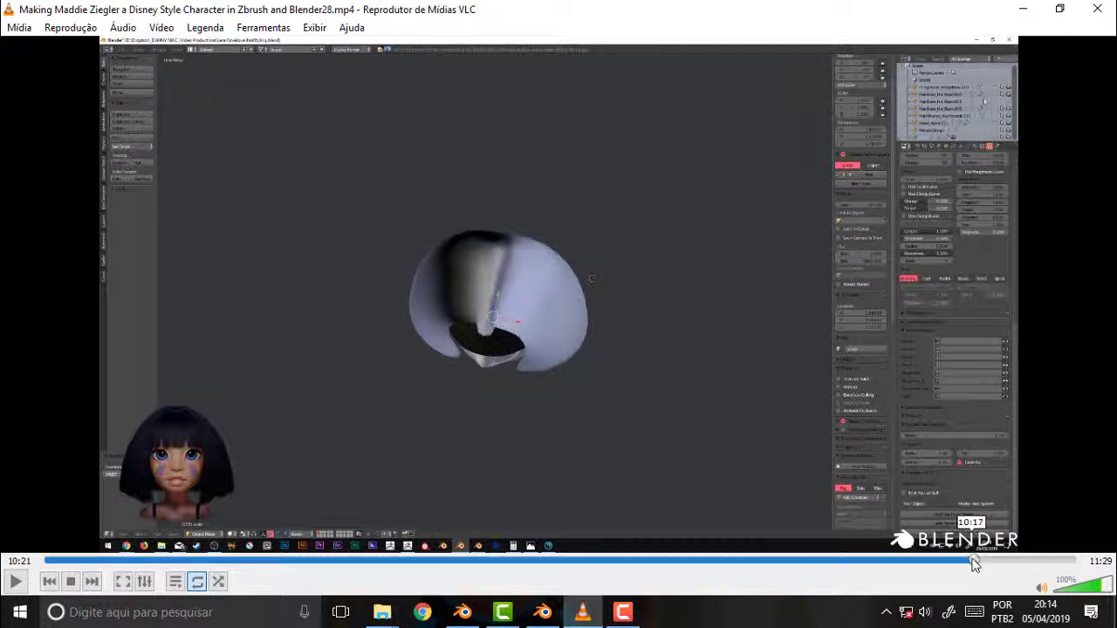
drag(981, 563, 1043, 565)
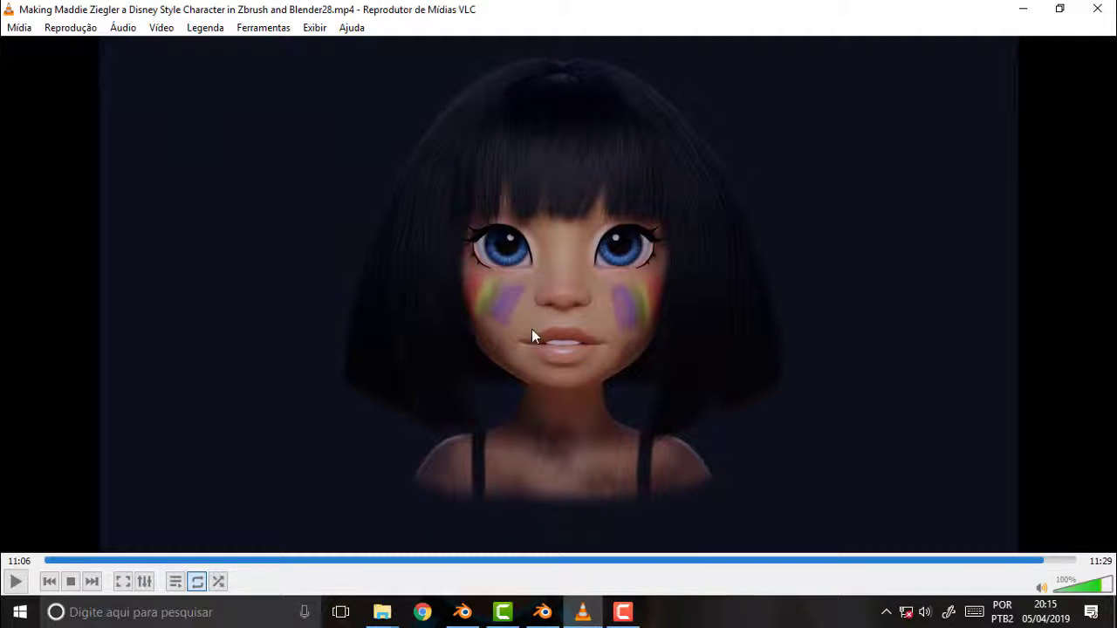
click(1098, 11)
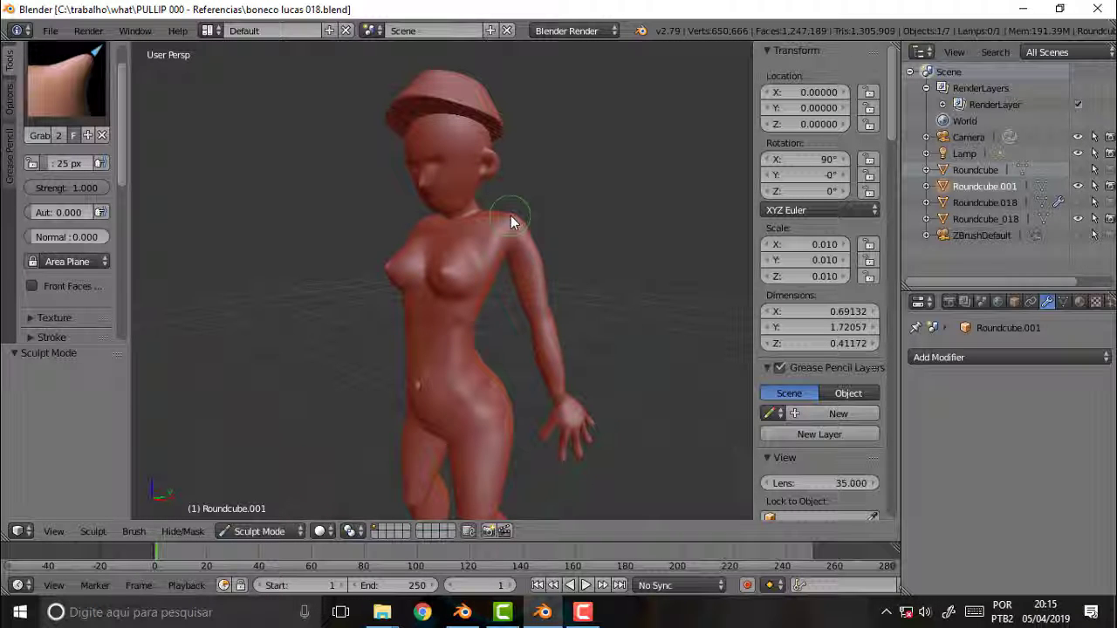
Step: Orbit the figure, then set an orthographic right-side view so the hair reference shows behind it
mouse_move(510, 215)
middle_down()
mouse_move(623, 218)
mouse_move(463, 232)
mouse_move(478, 229)
middle_up()
mouse_move(422, 225)
middle_down()
mouse_move(324, 224)
mouse_move(510, 205)
middle_up()
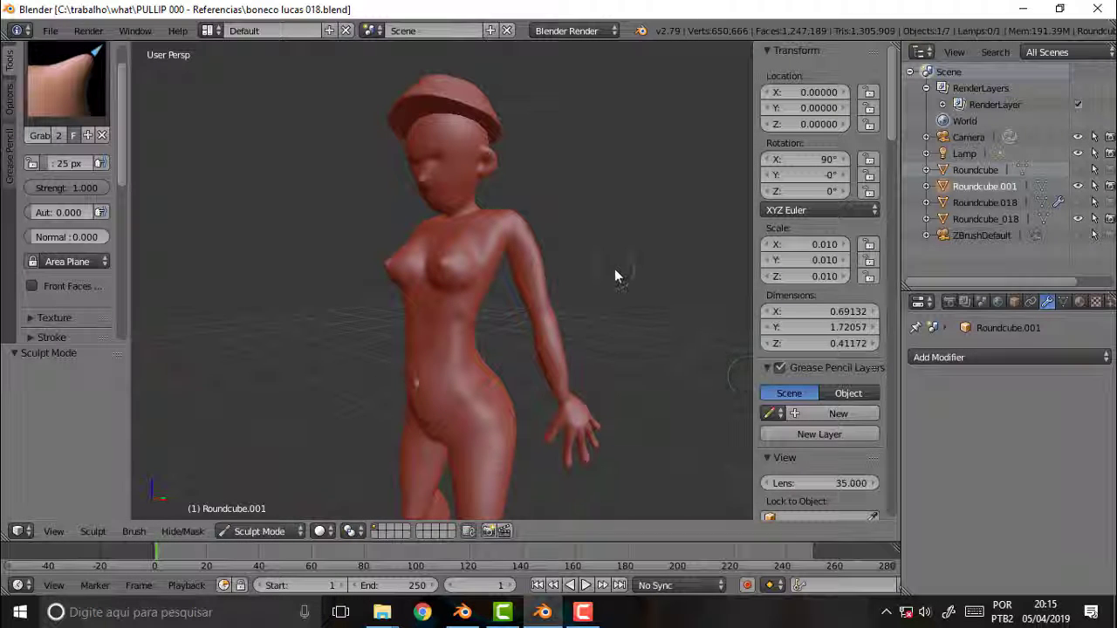
key(KP_3)
key(KP_5)
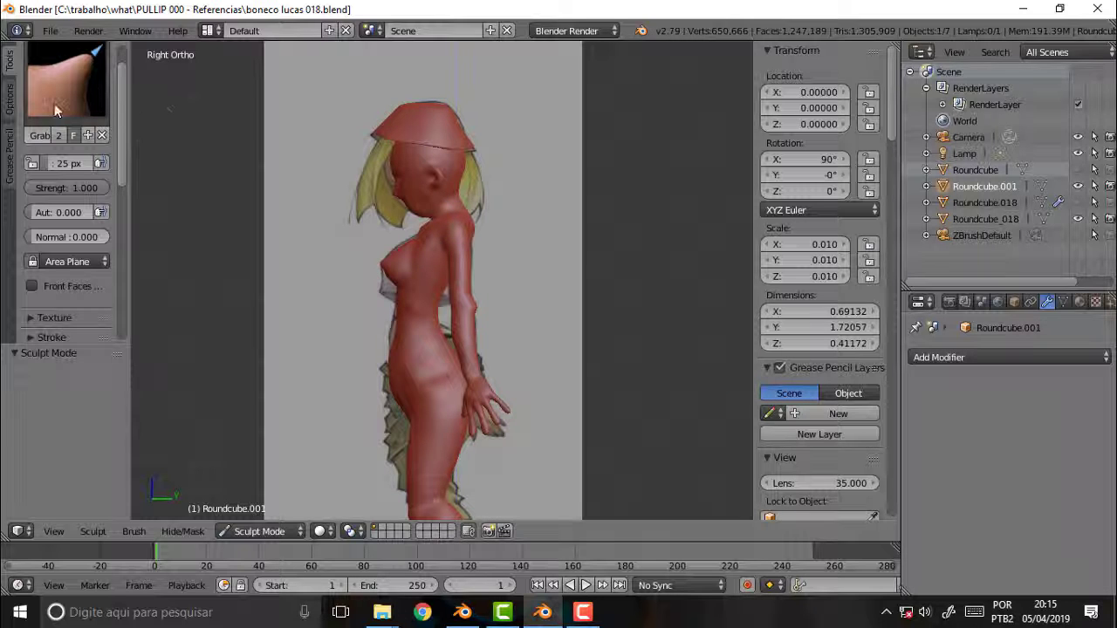
click(50, 30)
mouse_move(90, 83)
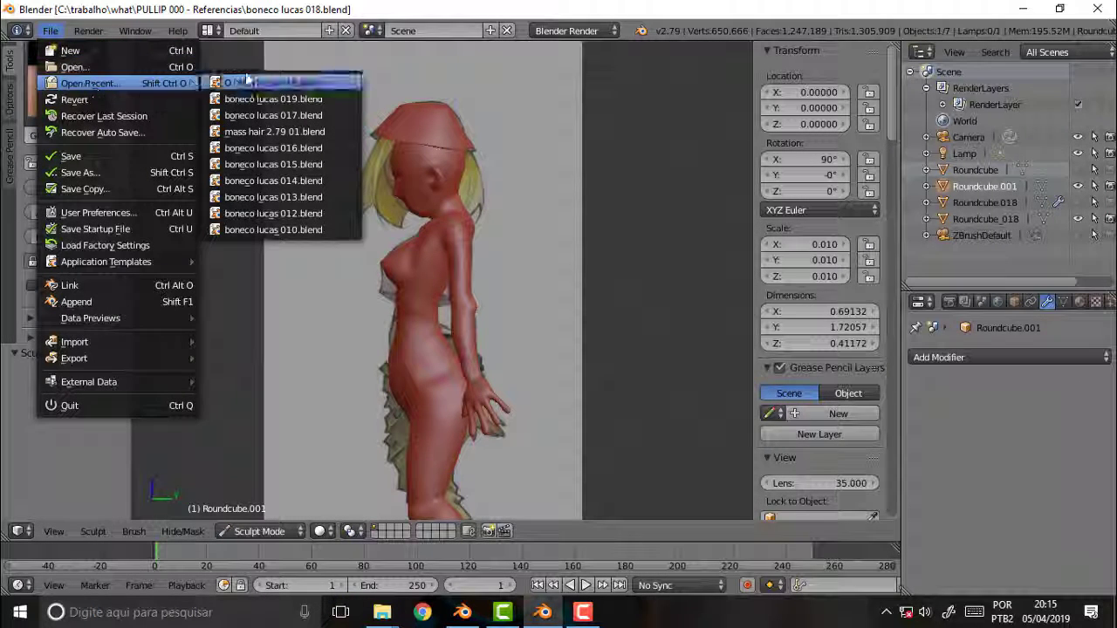
Step: Open boneco lucas 019.blend and zoom in and out to compare it with the reference drawing
click(257, 99)
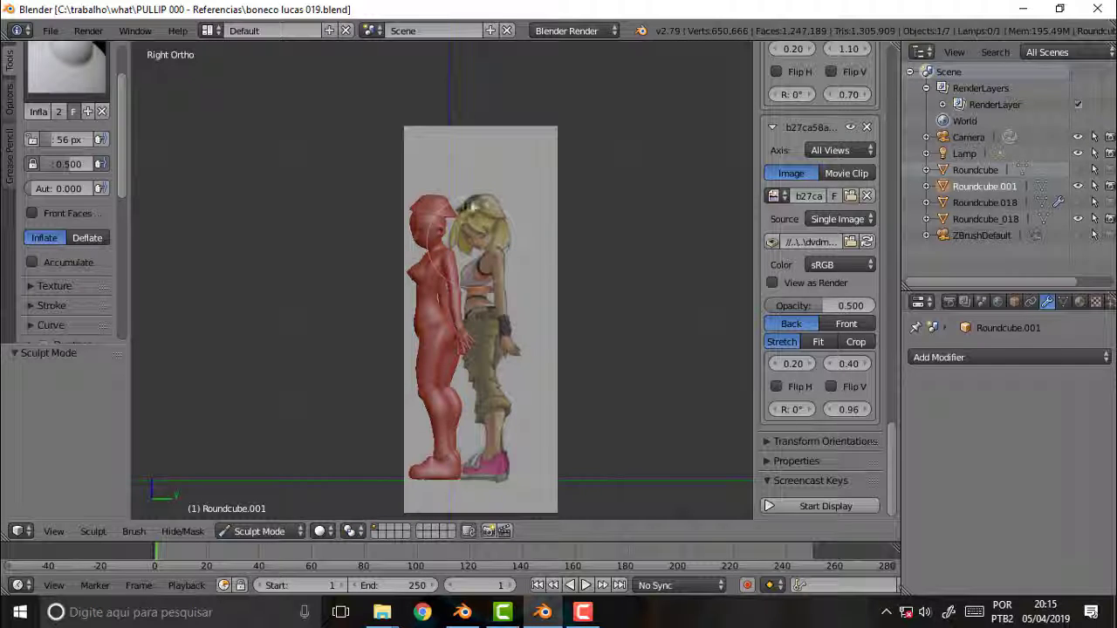
scroll(500, 243, up, 2)
scroll(500, 241, up, 2)
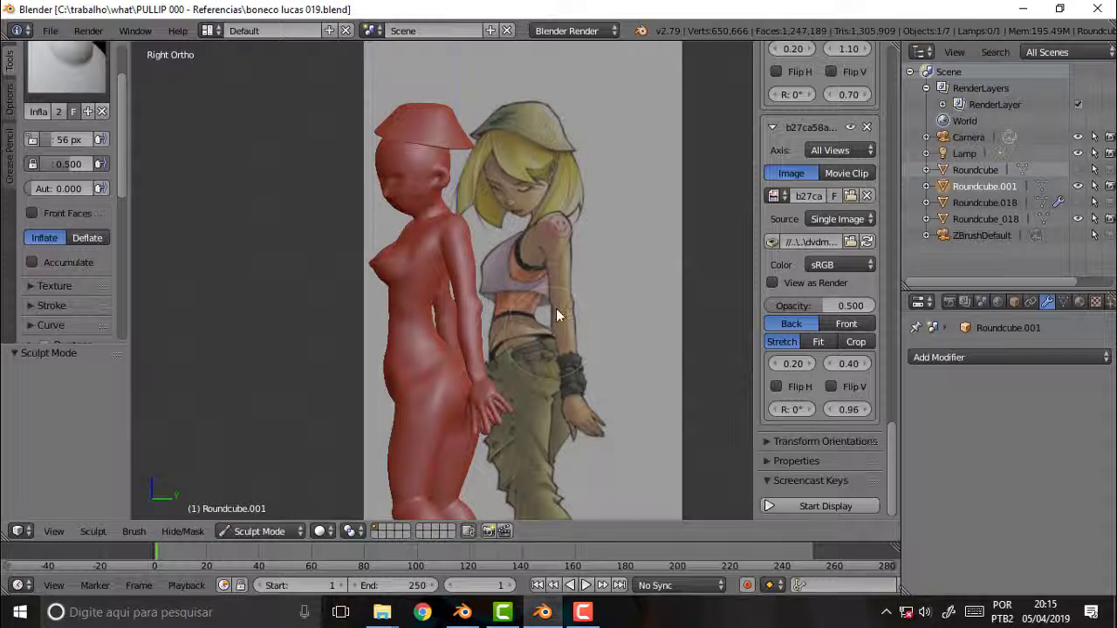
scroll(558, 315, down, 2)
scroll(506, 352, down, 2)
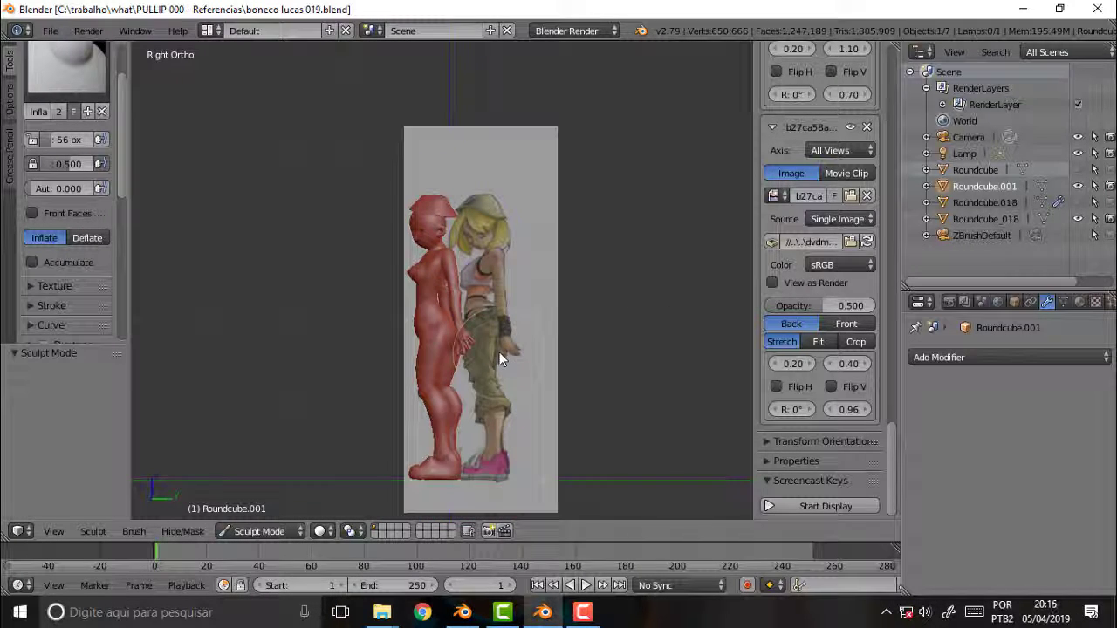
scroll(500, 351, up, 1)
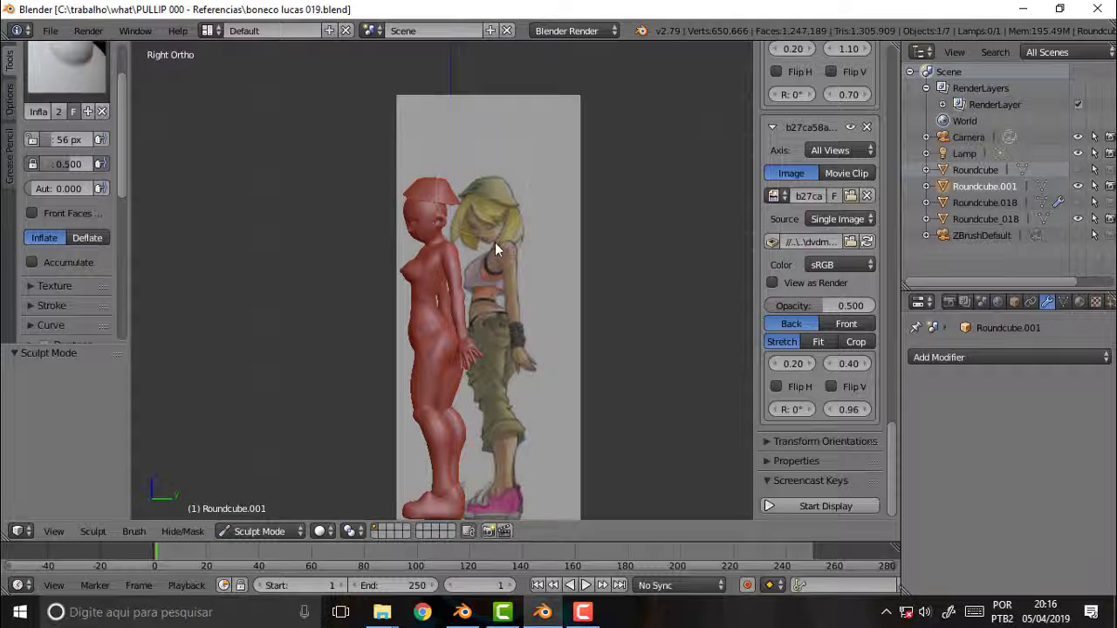
scroll(520, 235, up, 2)
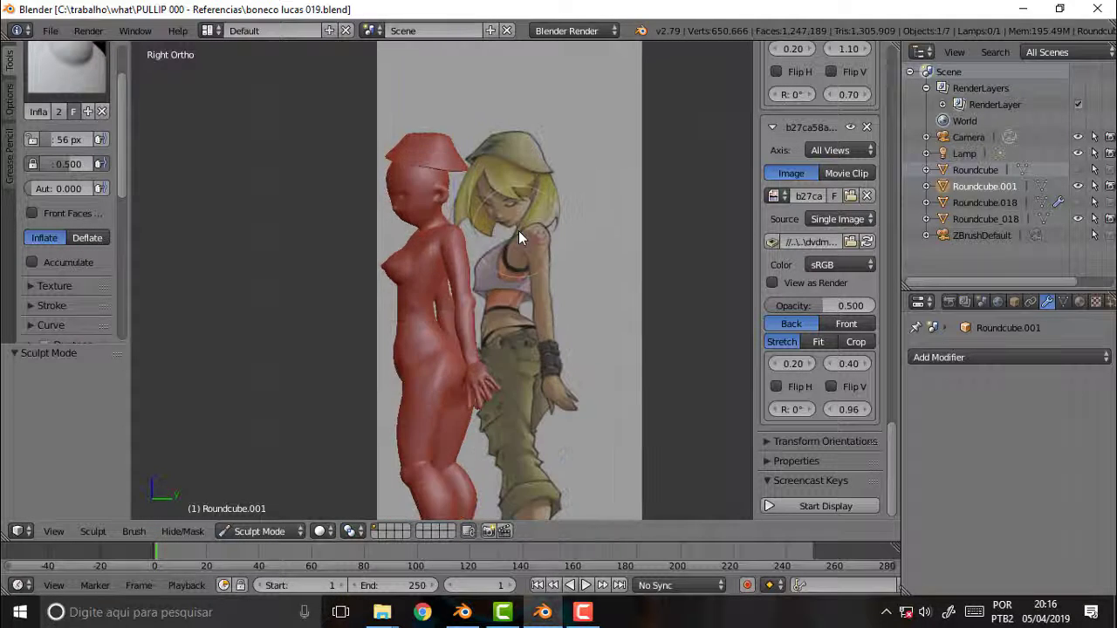
scroll(520, 235, up, 1)
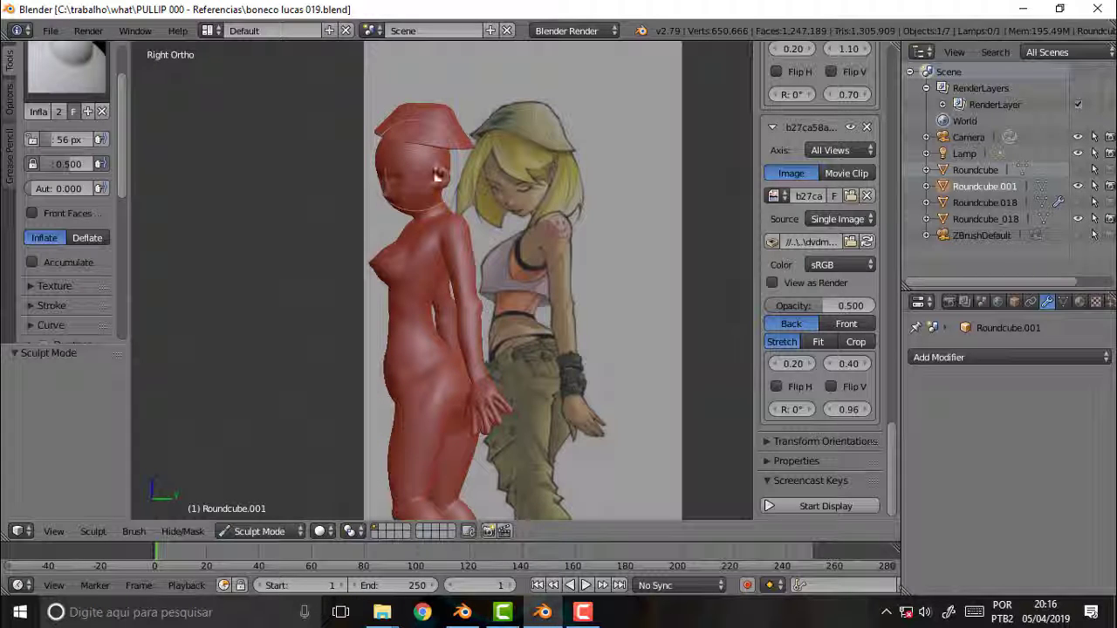
scroll(571, 194, down, 1)
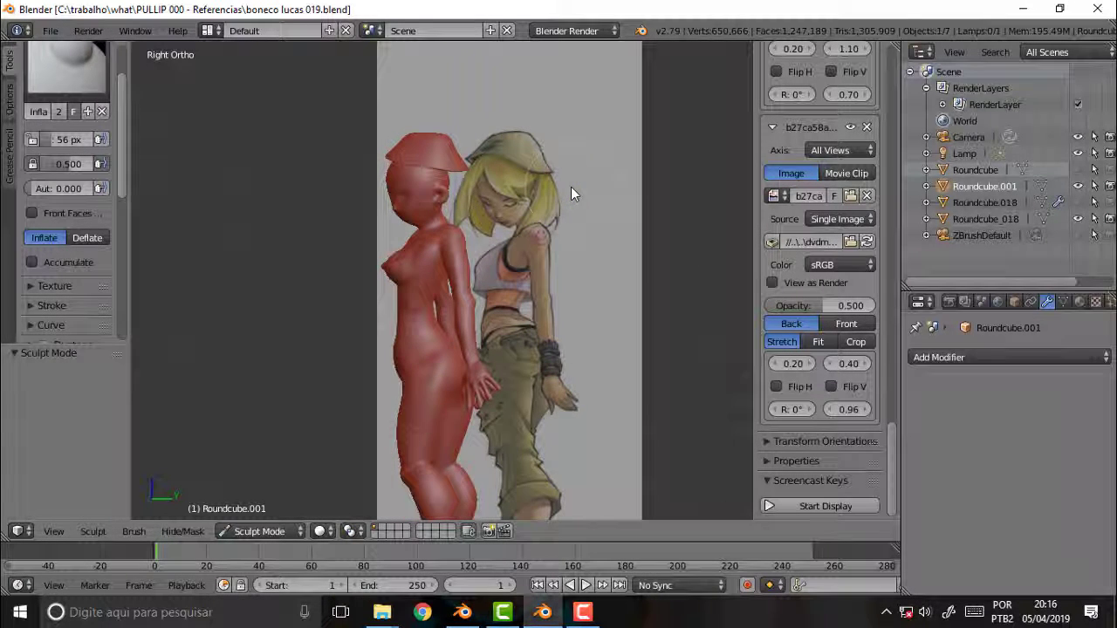
scroll(571, 186, down, 1)
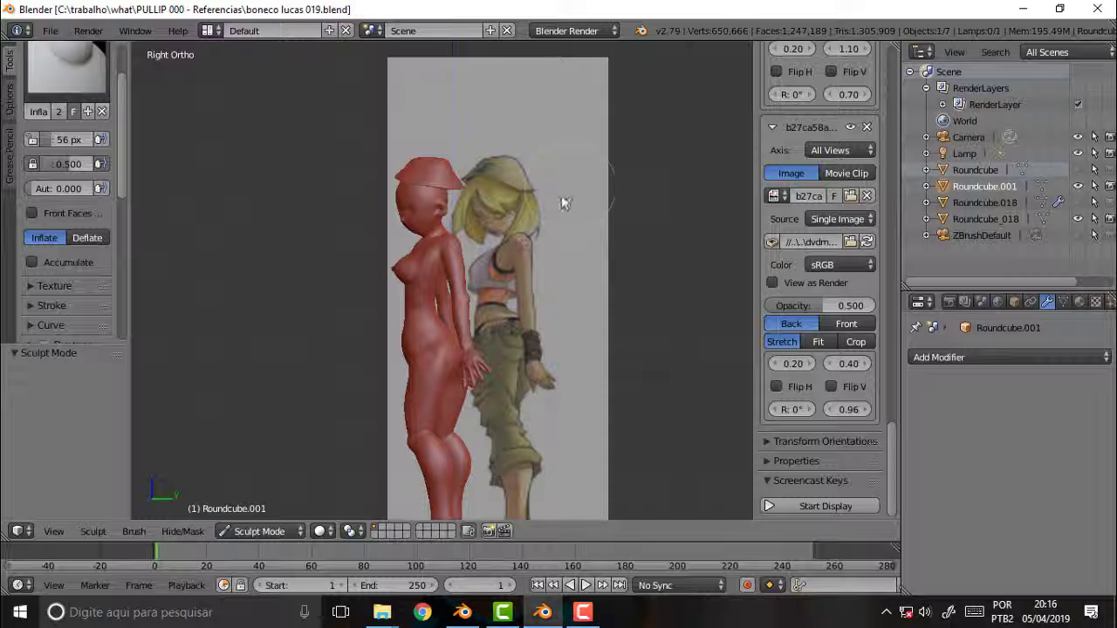
scroll(560, 196, up, 1)
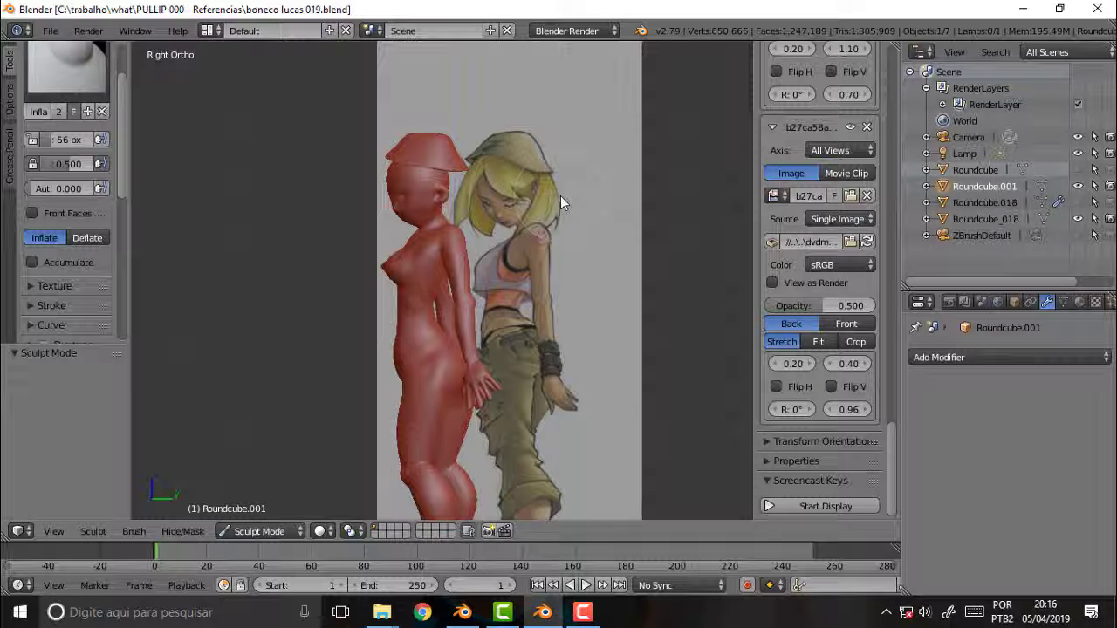
Step: Orbit the figure away from the side view and zoom in to inspect the torso
click(577, 622)
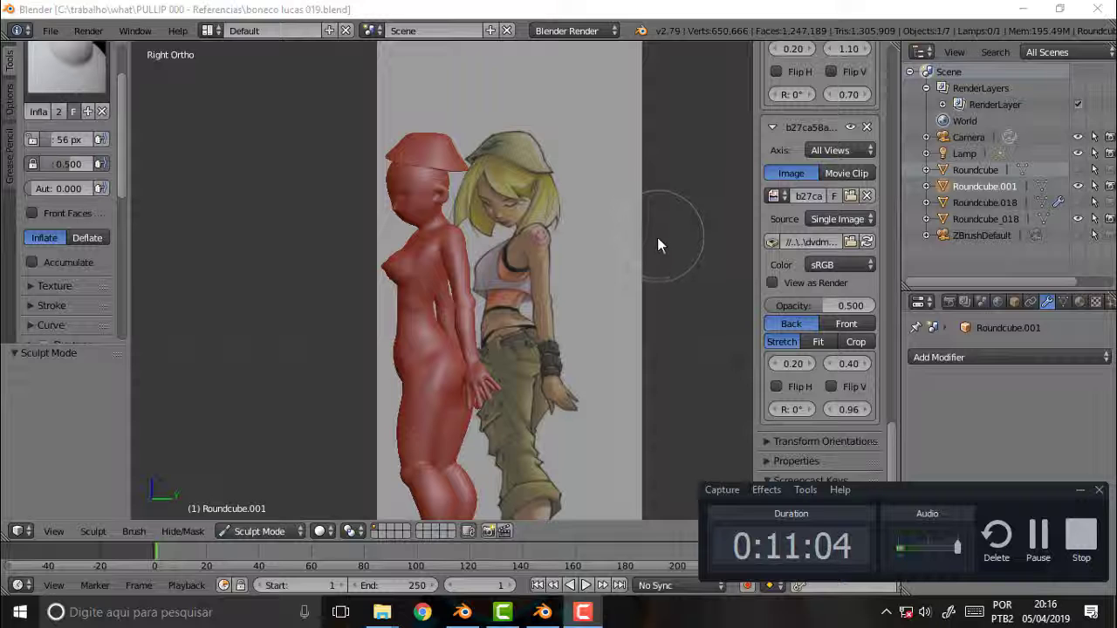
scroll(657, 234, down, 1)
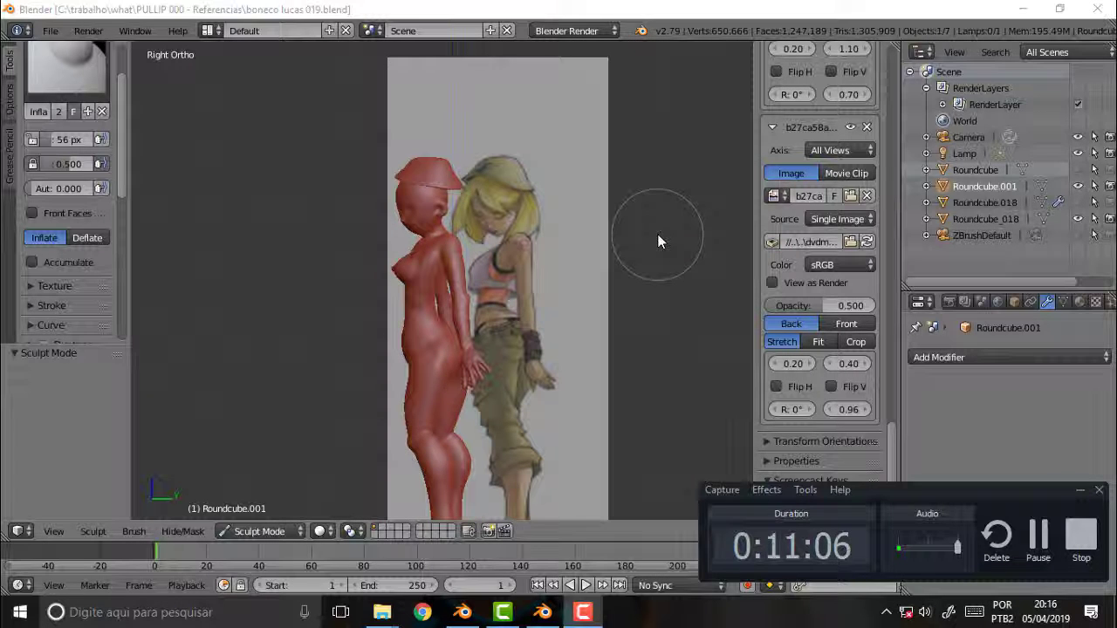
mouse_move(640, 203)
middle_down()
mouse_move(625, 271)
mouse_move(646, 288)
mouse_move(597, 244)
mouse_move(607, 247)
middle_up()
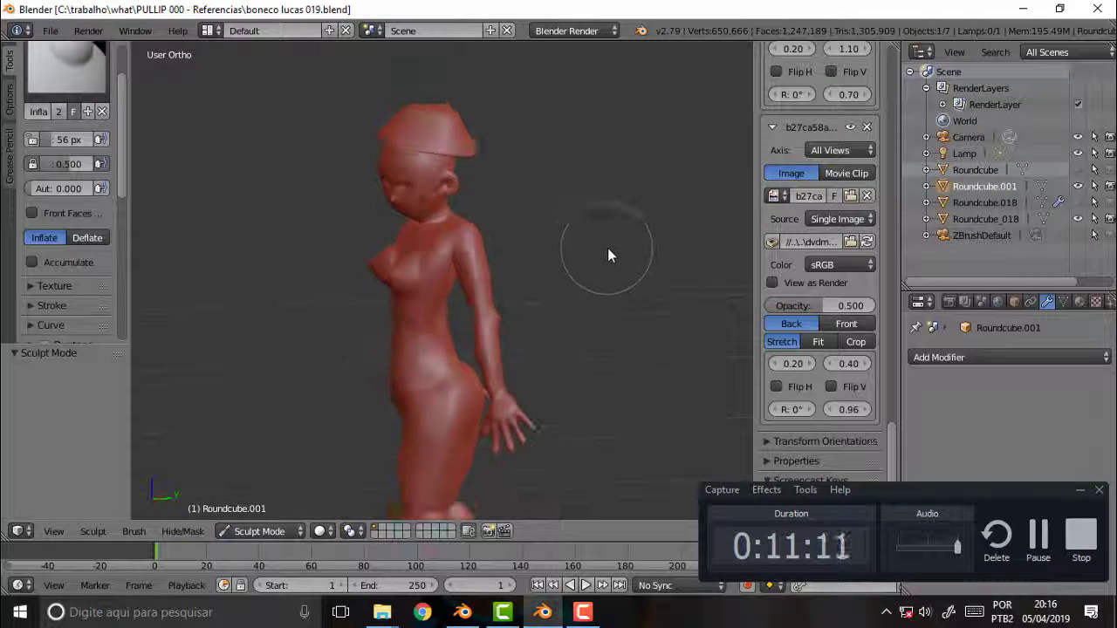
scroll(645, 216, up, 2)
scroll(635, 205, up, 2)
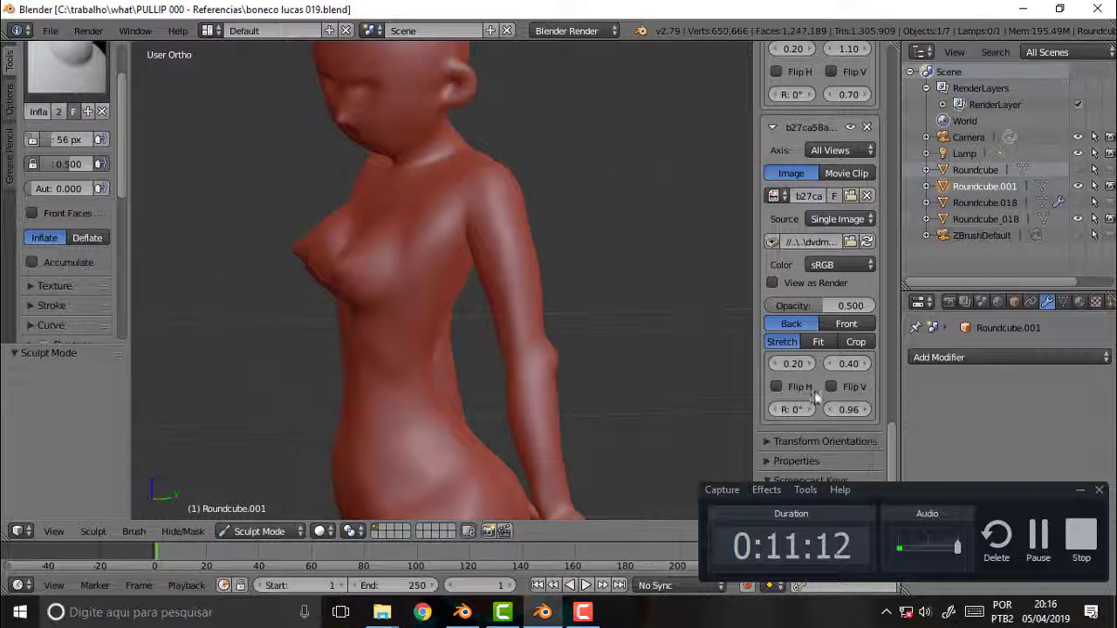